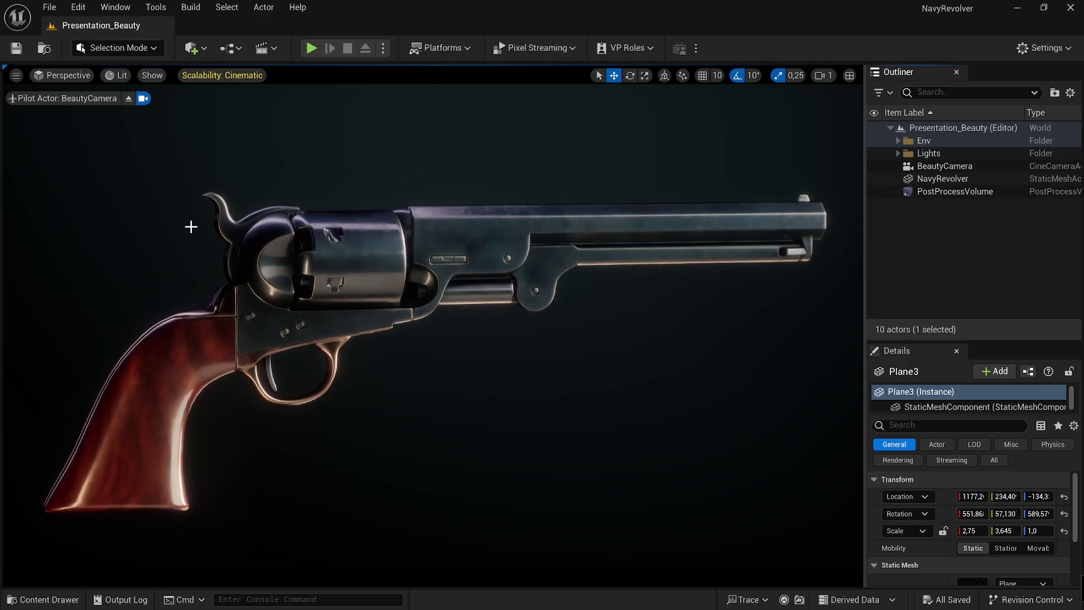
Select the revolver in the viewport, select the background plane behind it, and clear the selection.
click(723, 226)
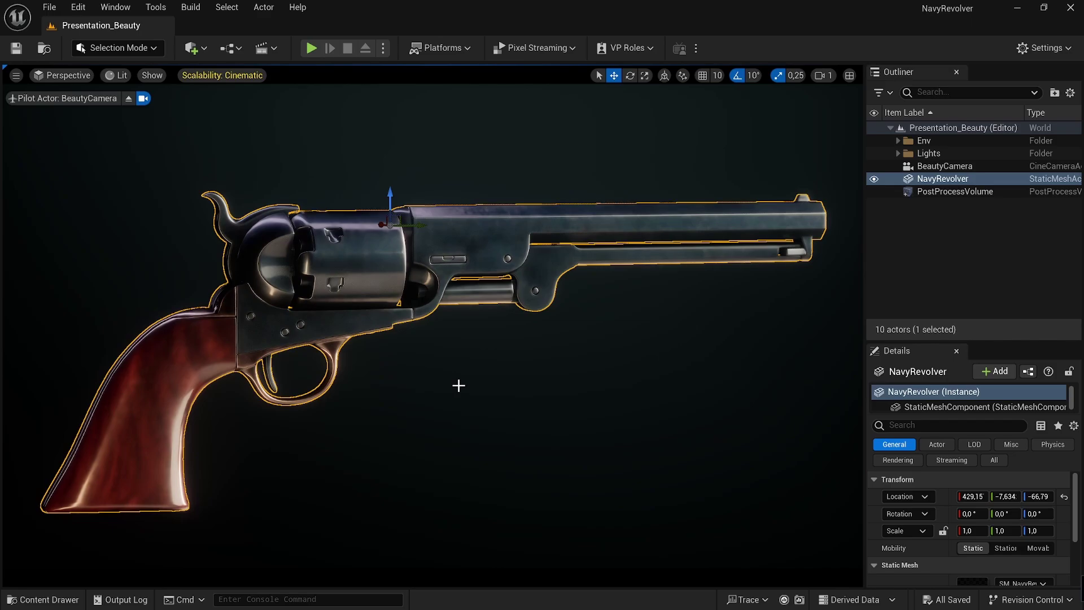
click(459, 386)
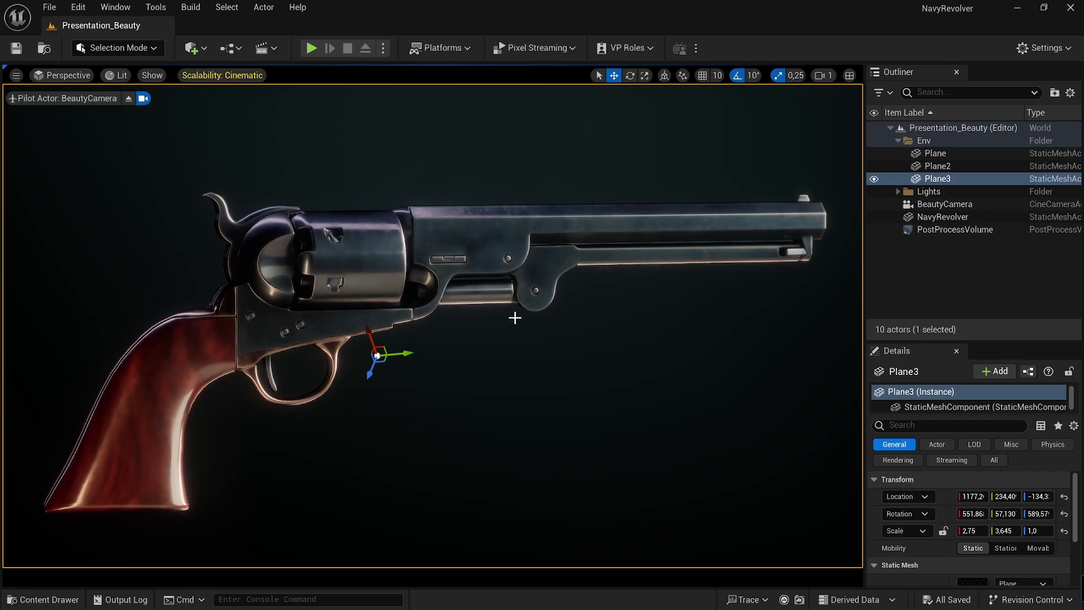
click(940, 260)
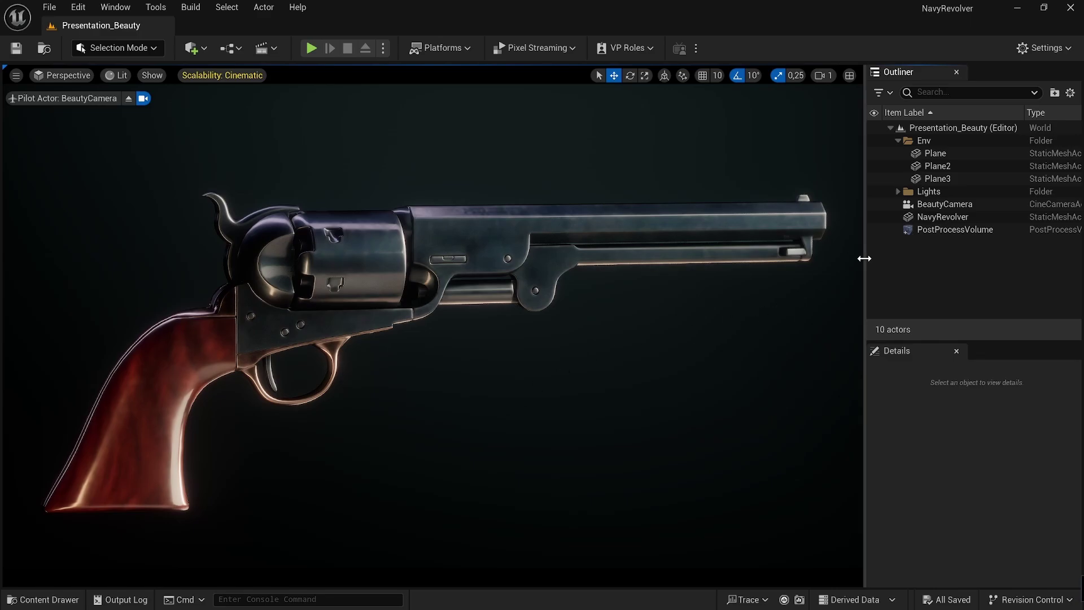
Expand the Lights and Env folders to list the scene's rect lights and environment planes.
click(898, 140)
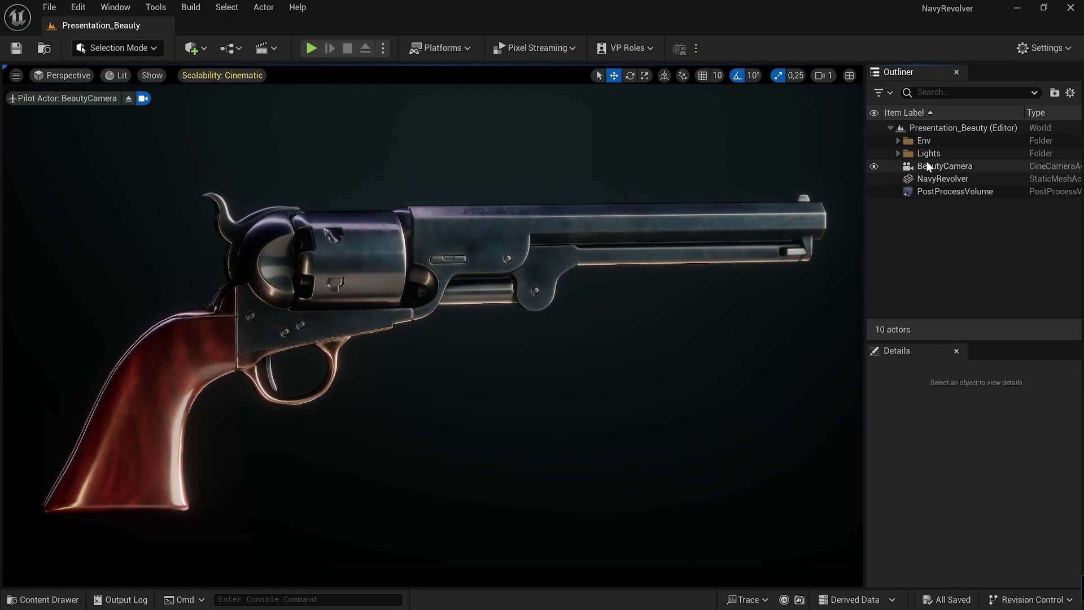
click(898, 154)
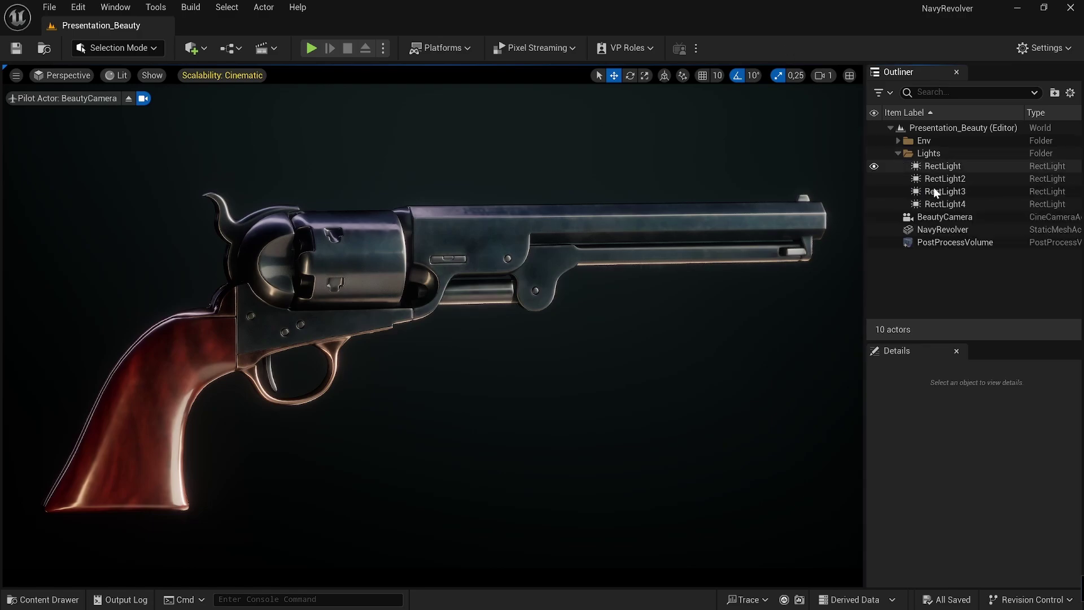
click(898, 141)
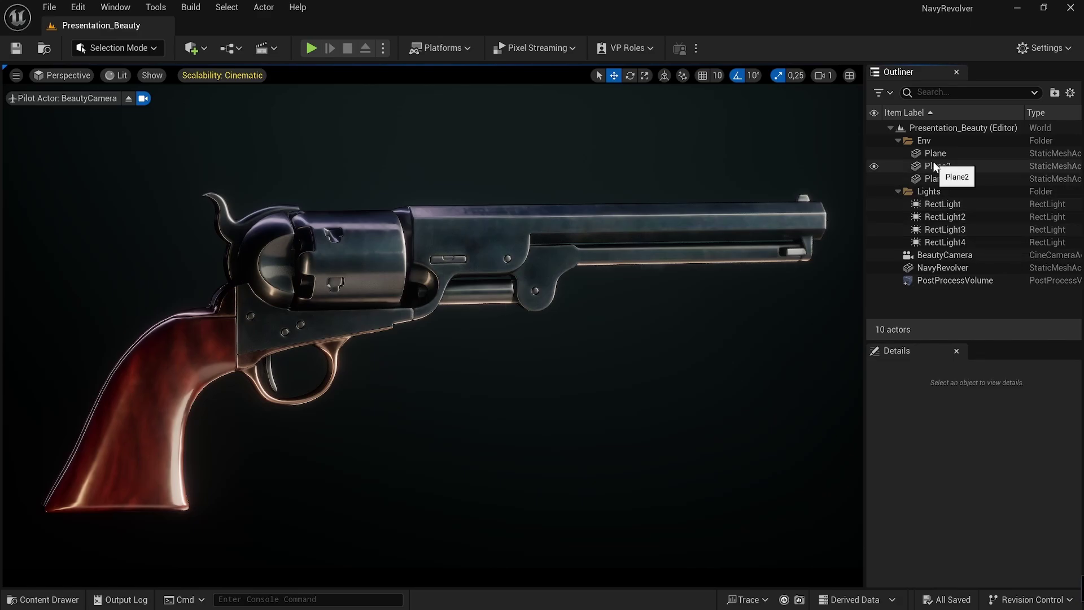
Hide Plane, Plane2 and Plane3, and show them again one by one to compare their effect on the revolver.
click(874, 154)
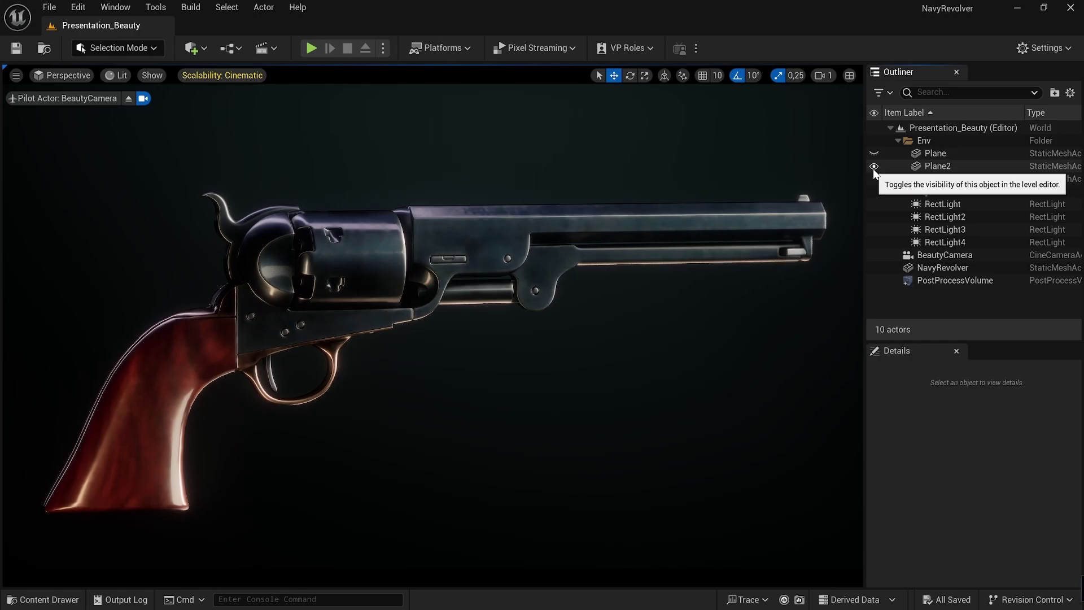
click(873, 167)
click(875, 179)
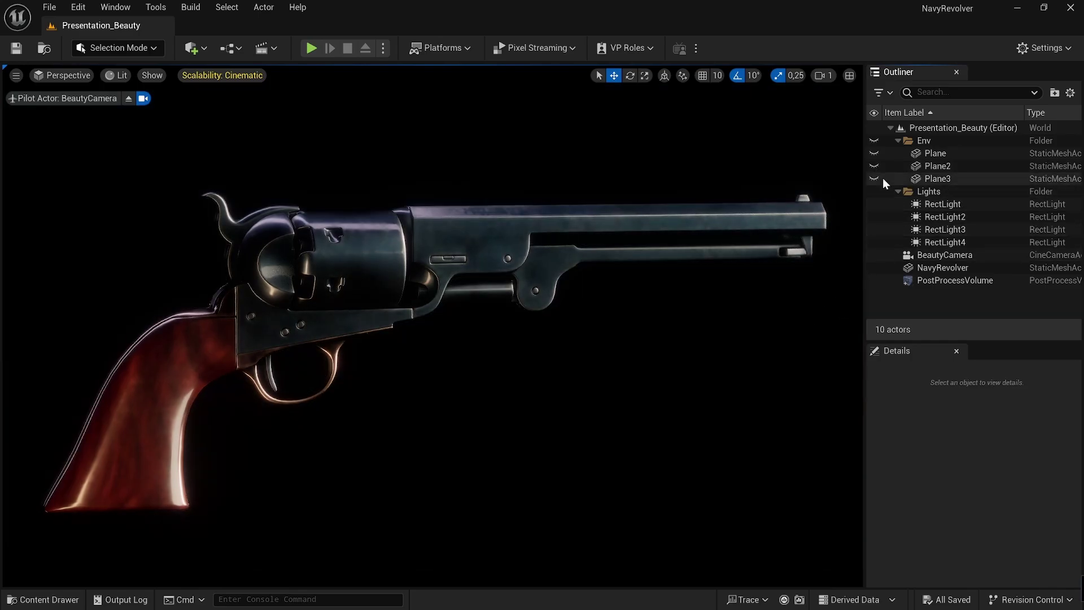
click(875, 178)
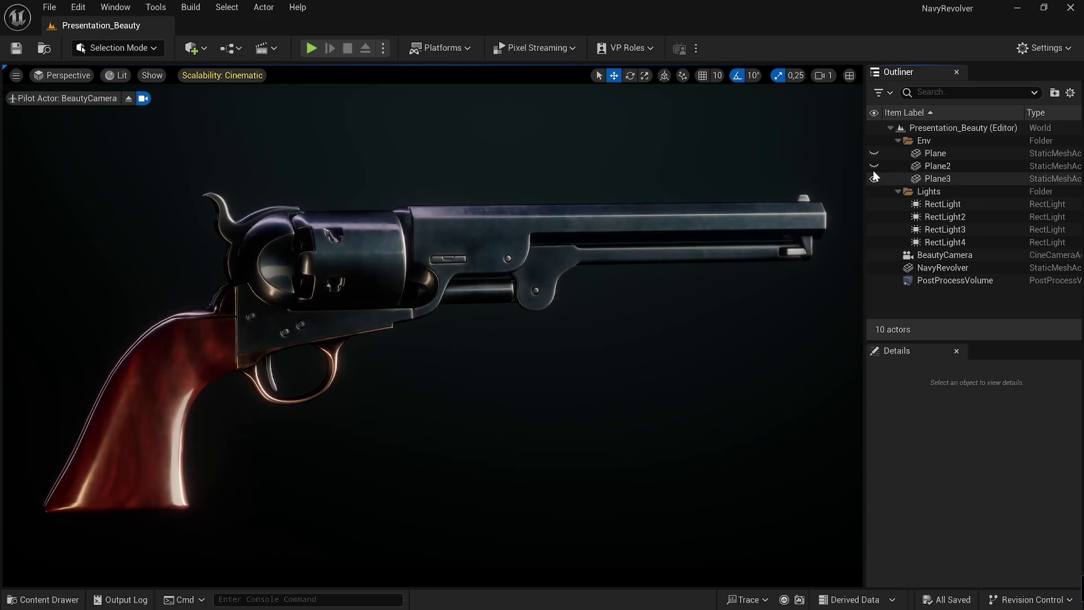
click(874, 166)
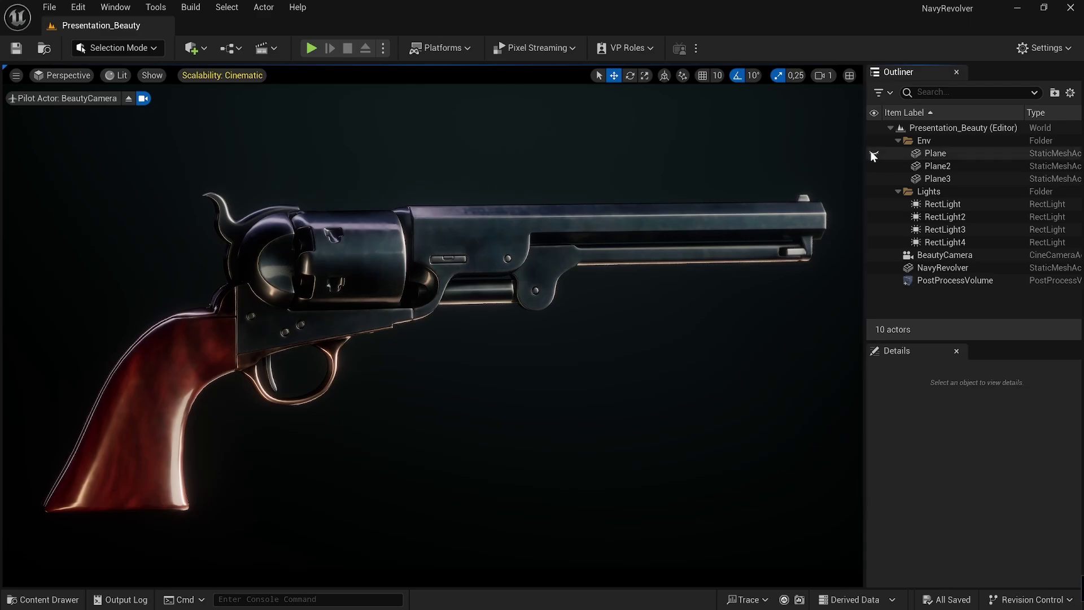
click(873, 154)
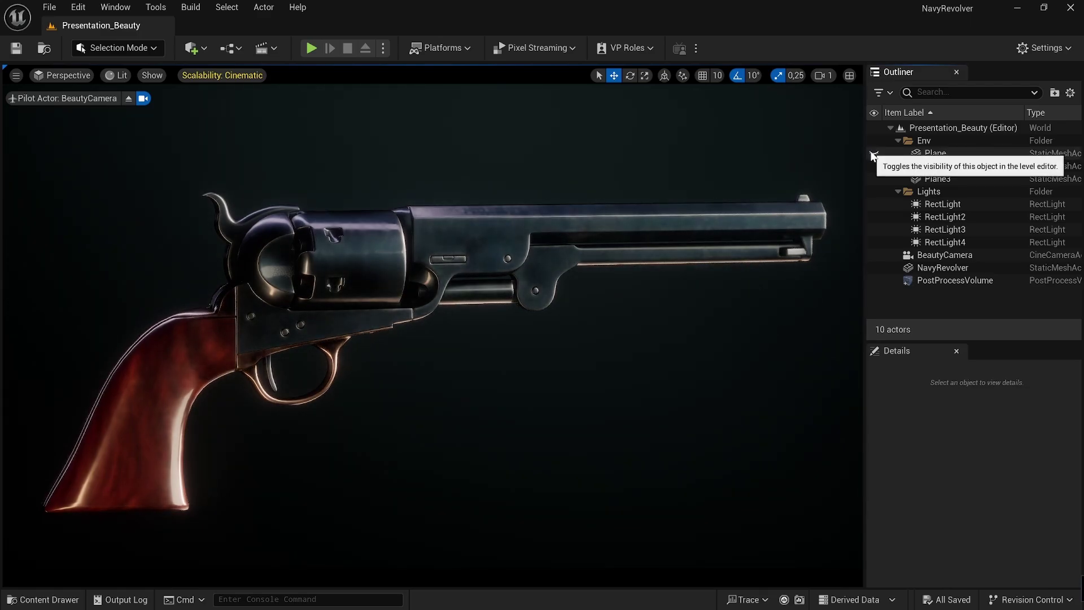
click(873, 154)
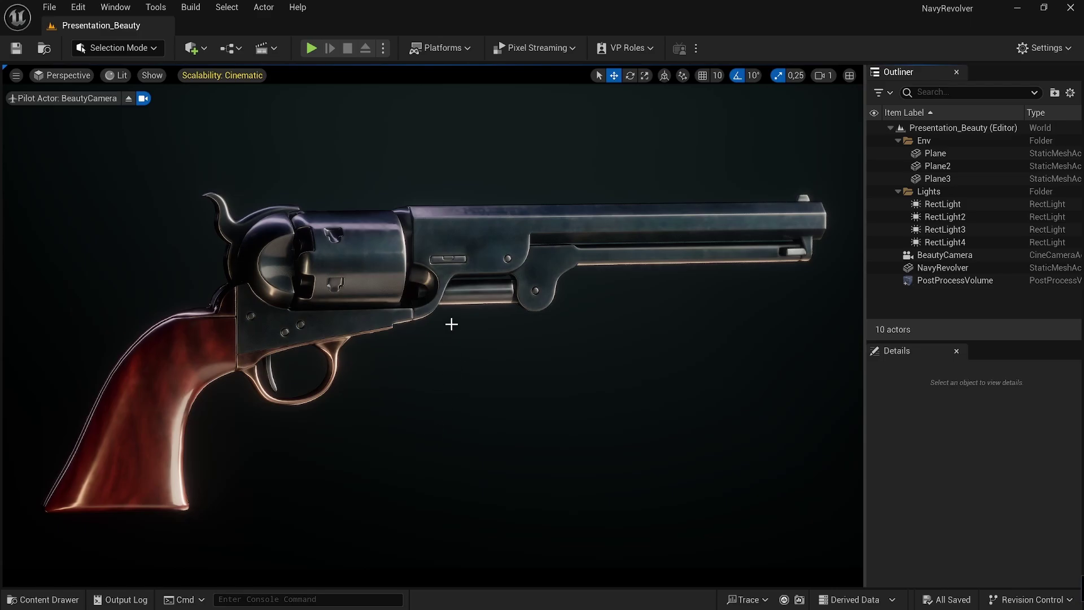
Hide all three environment planes once more and restore them in the order Plane3, Plane2, Plane to examine the reflections.
click(874, 154)
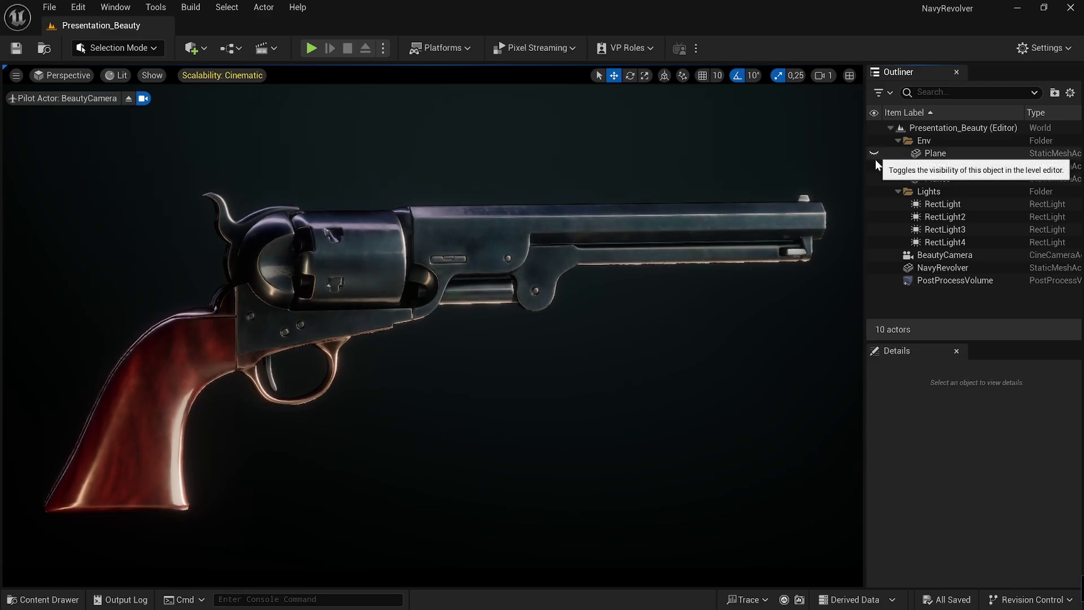
click(874, 166)
click(874, 178)
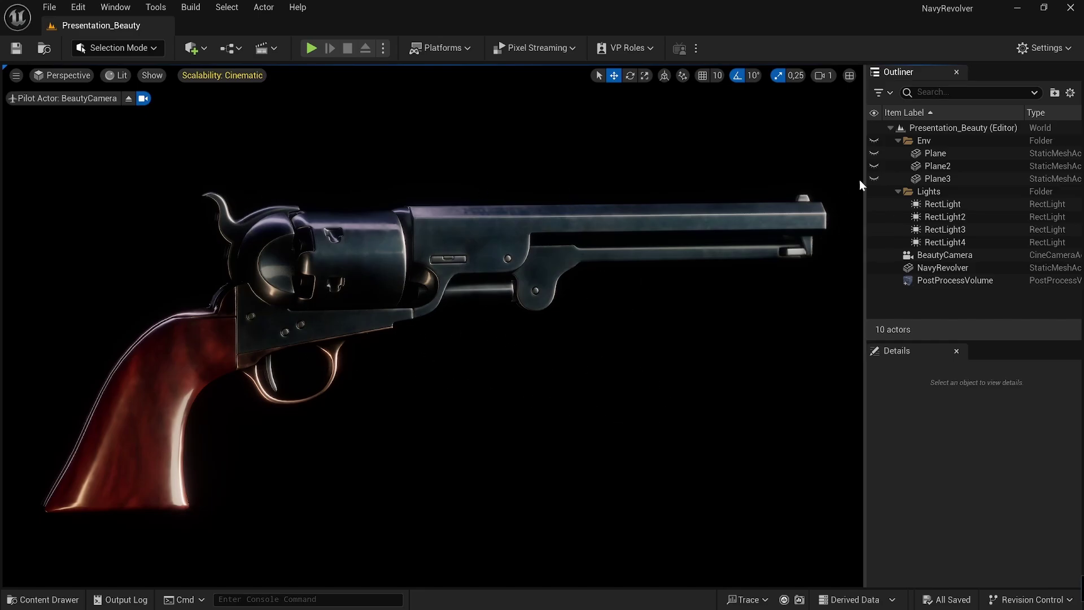
click(875, 165)
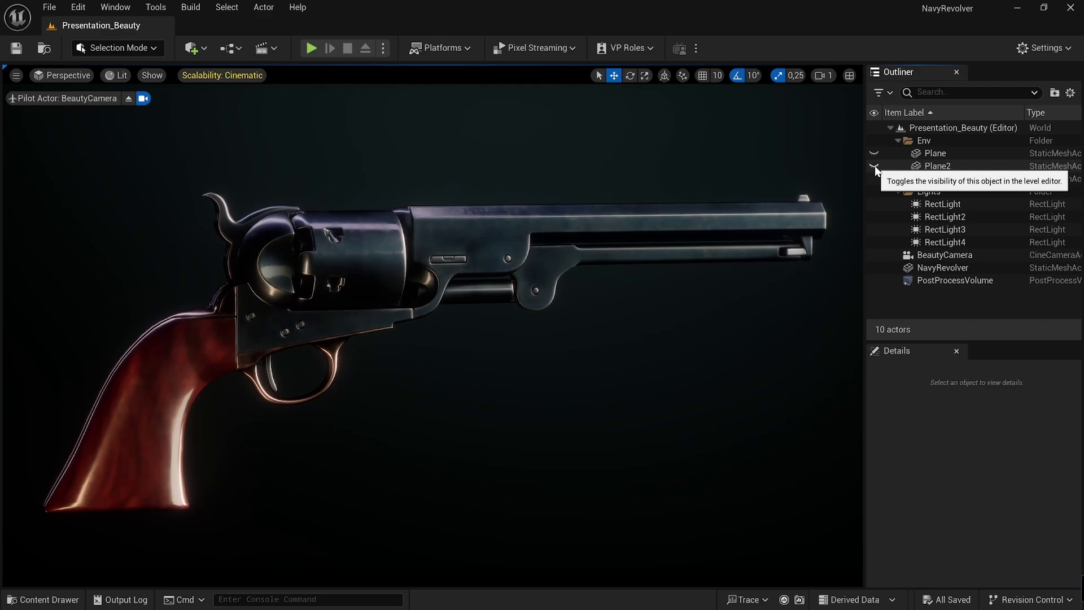
click(874, 166)
click(875, 154)
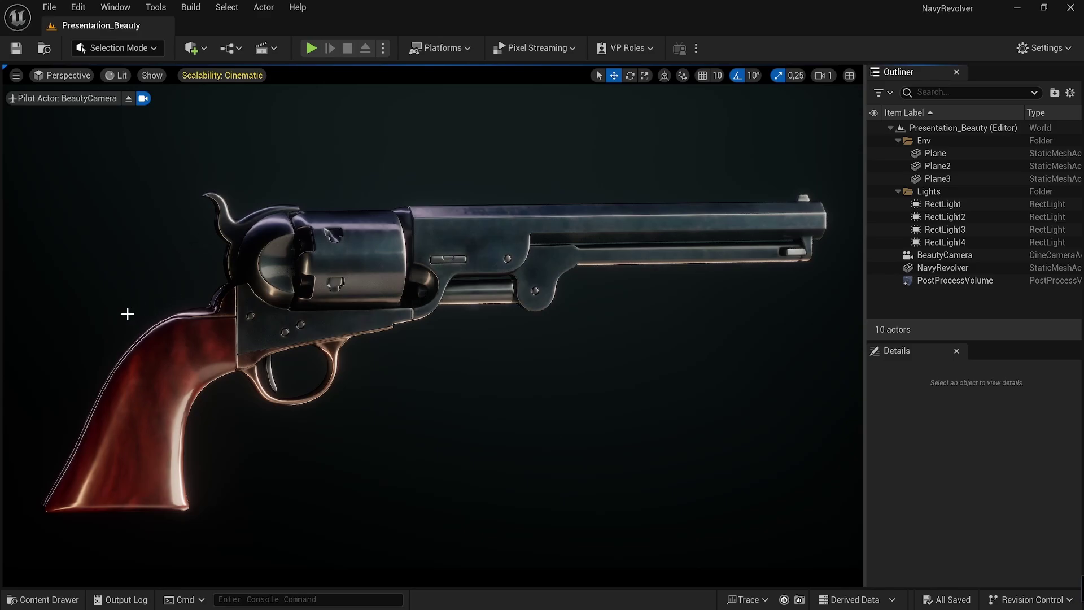
Hide the three environment planes and bring them back starting with Plane, followed by Plane2 and Plane3.
click(875, 179)
click(875, 167)
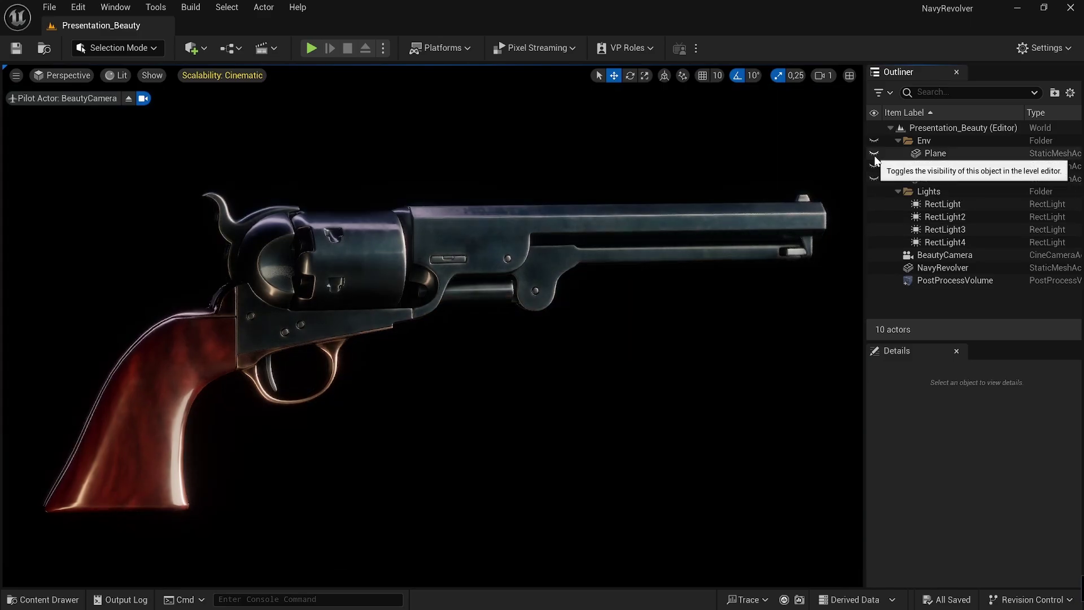
click(875, 166)
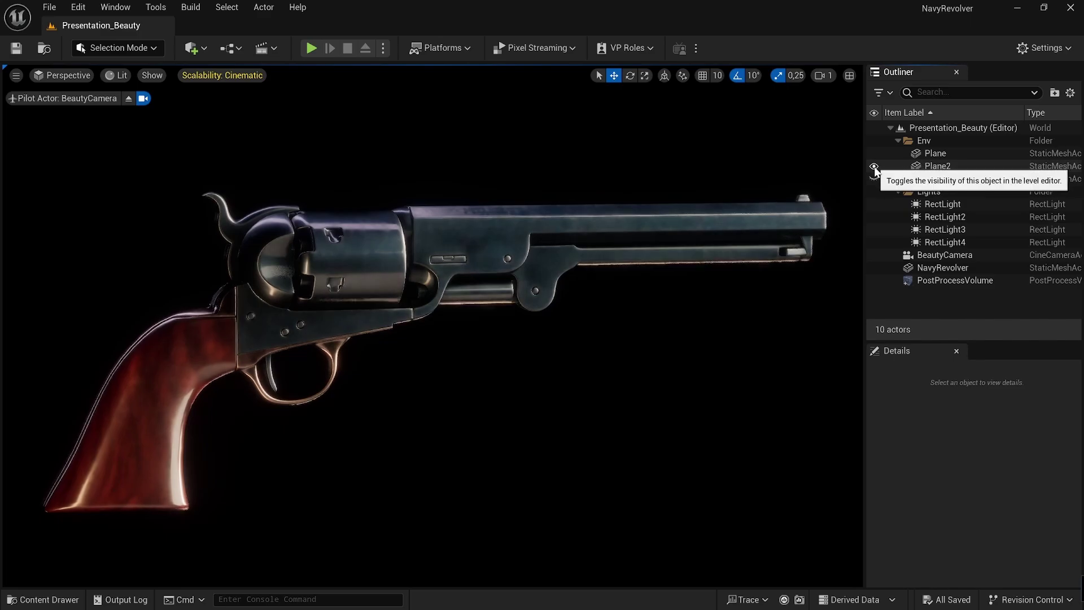
click(875, 178)
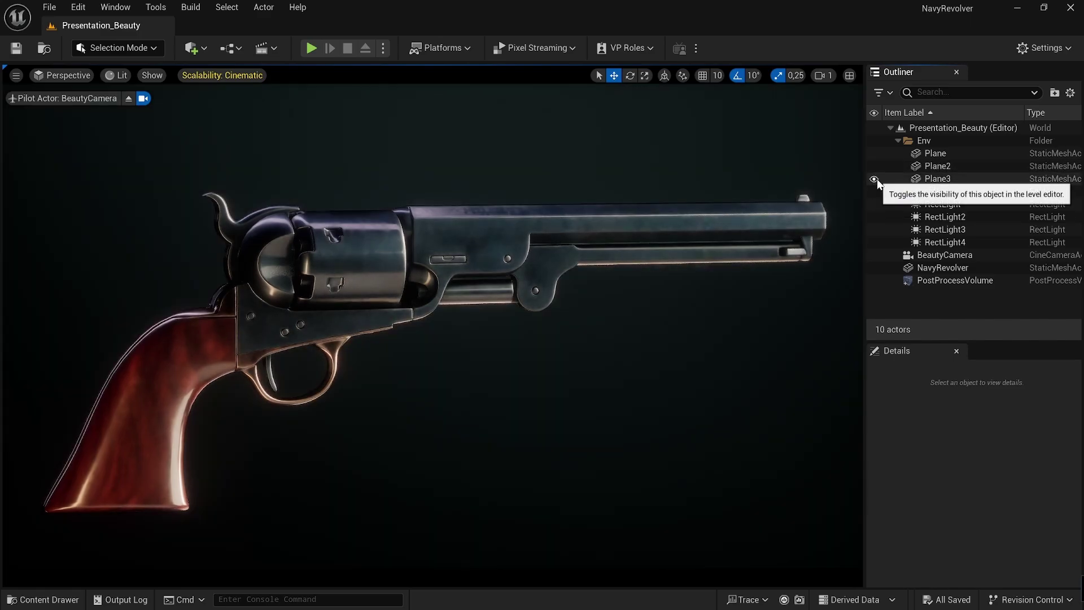
Toggle only Plane3 off and on to compare the background with and without it, leaving it visible.
click(875, 179)
click(876, 179)
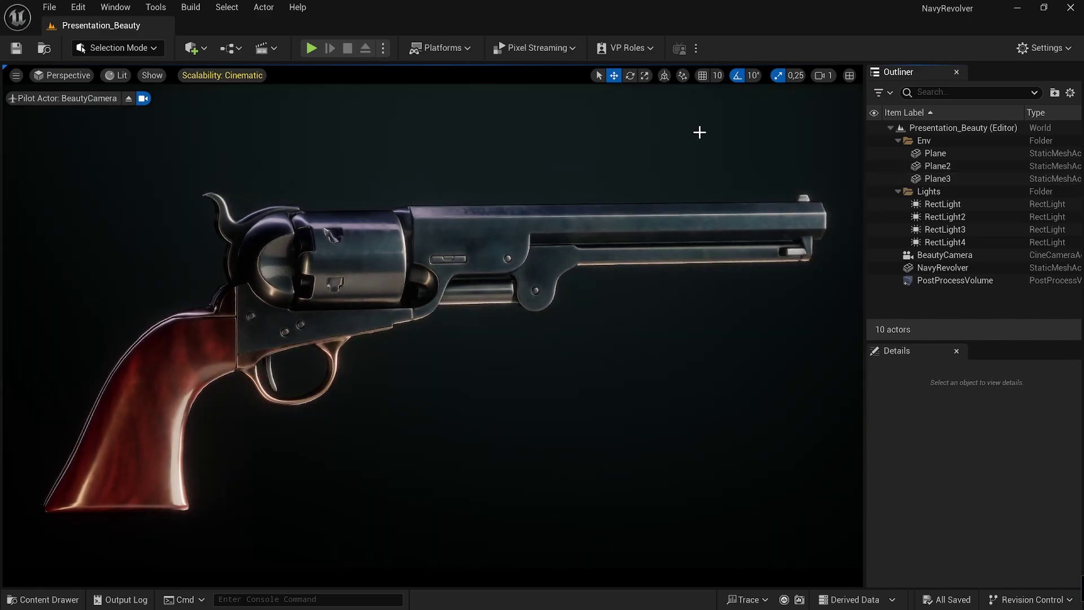
click(875, 178)
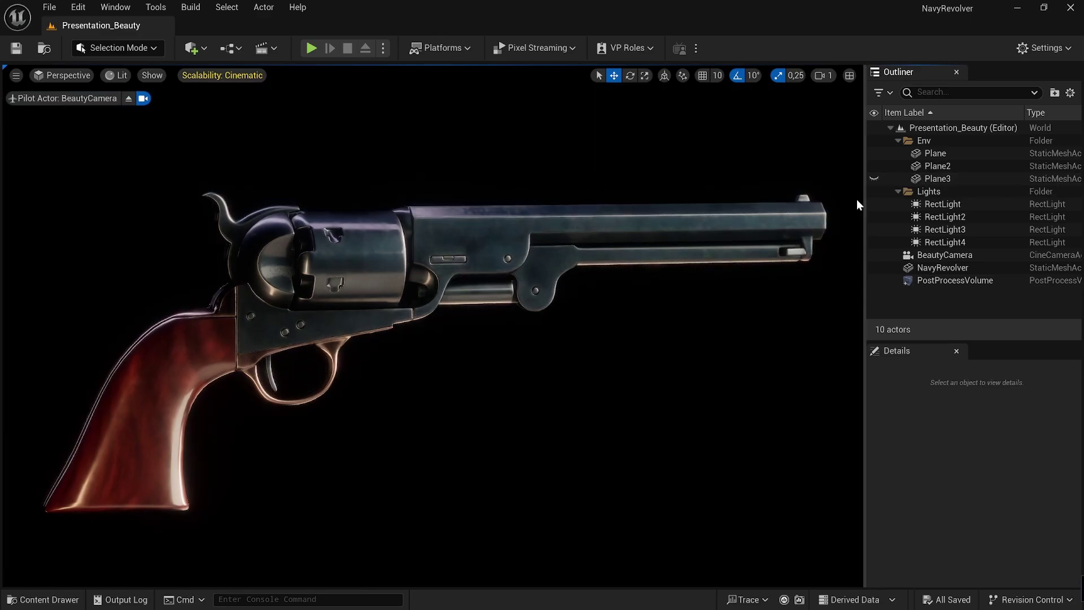
click(875, 179)
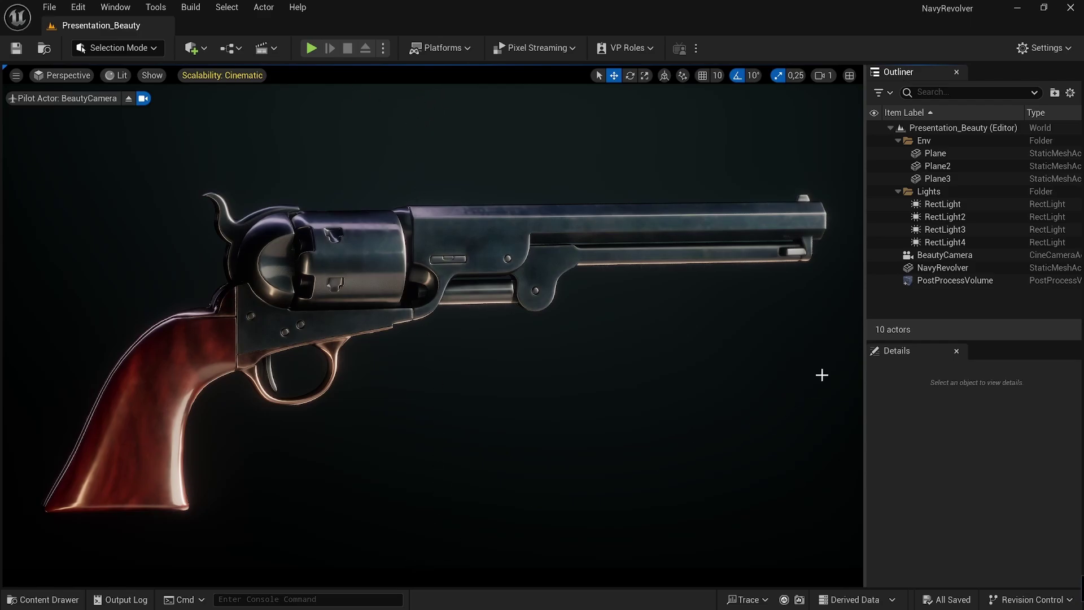
Hide RectLight, RectLight2, RectLight3 and RectLight4.
click(875, 204)
click(874, 217)
click(874, 229)
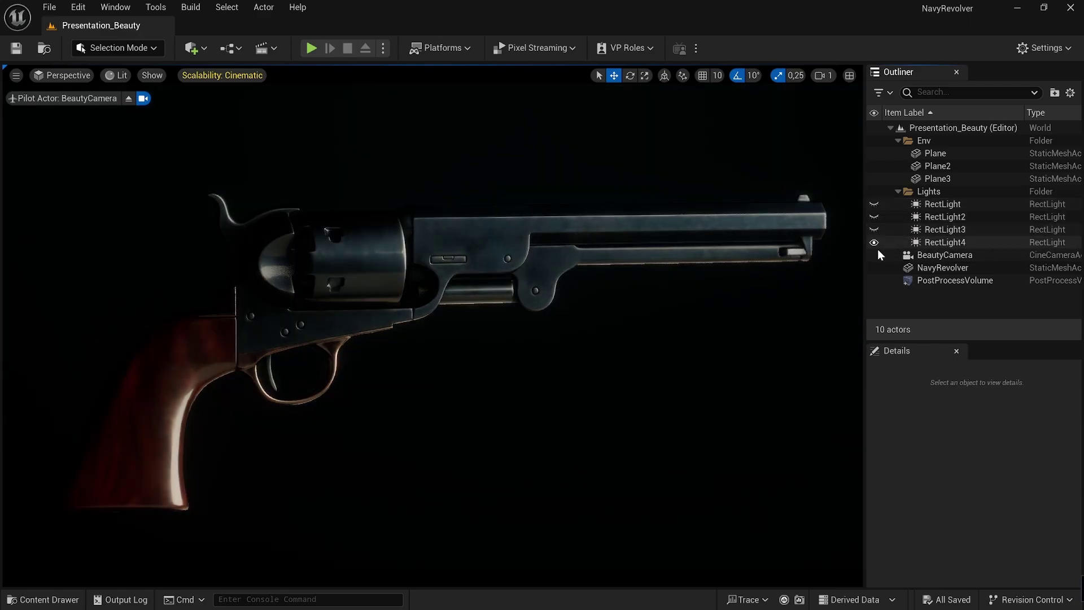
click(875, 242)
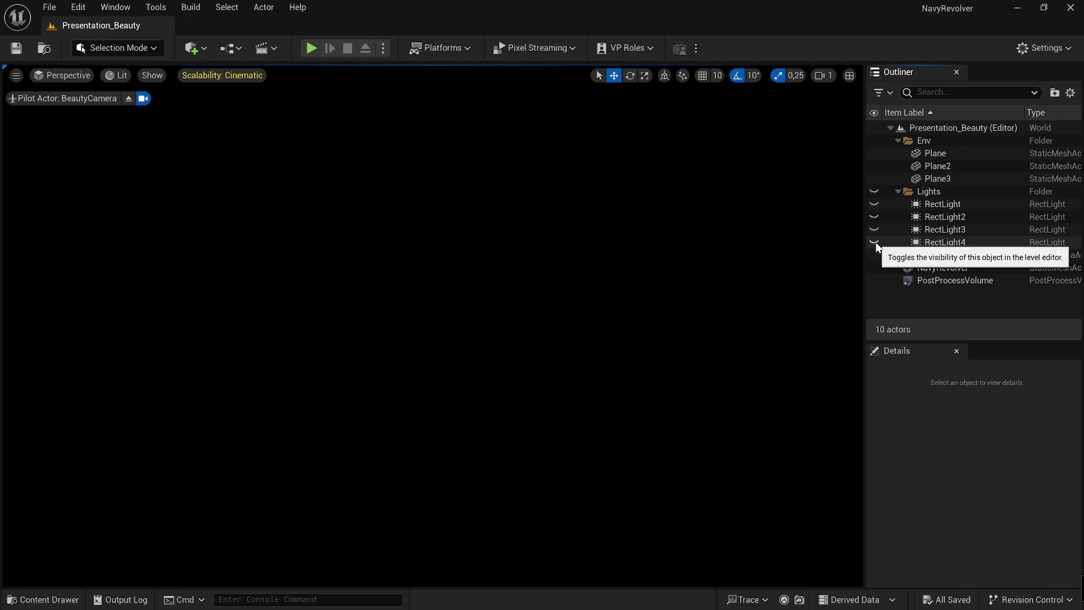
Show and hide each rect light on its own, from RectLight4 back to RectLight, to examine its individual contribution.
click(875, 242)
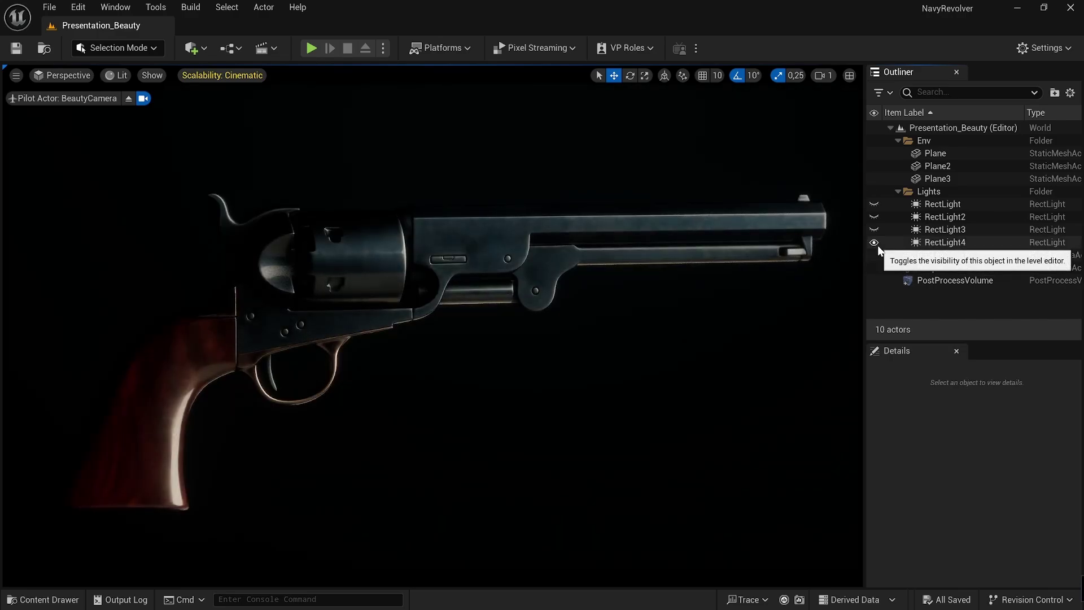
click(874, 243)
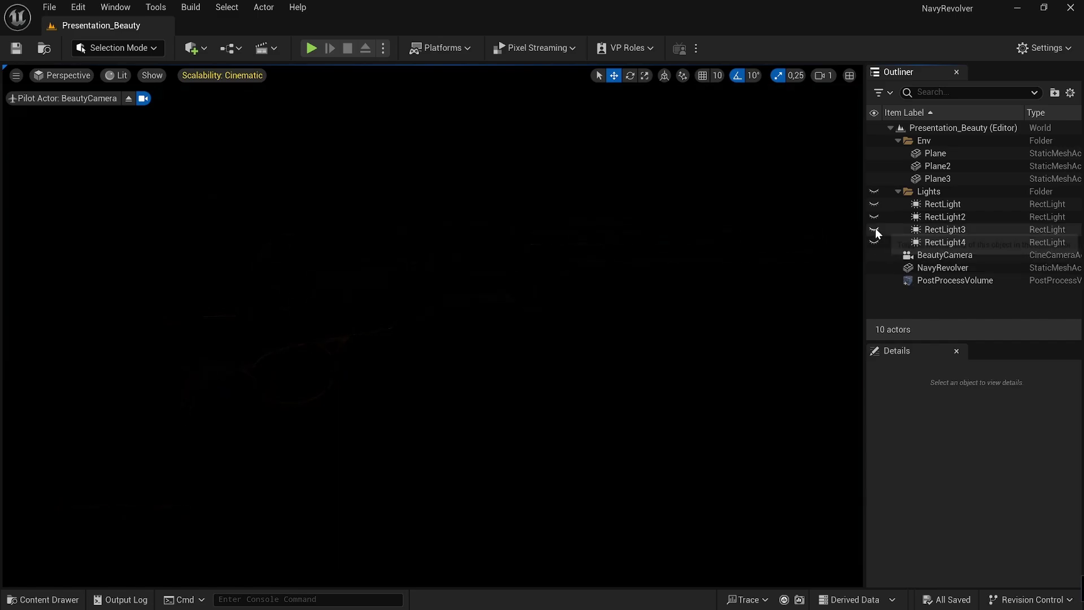
click(874, 229)
click(874, 229)
click(875, 219)
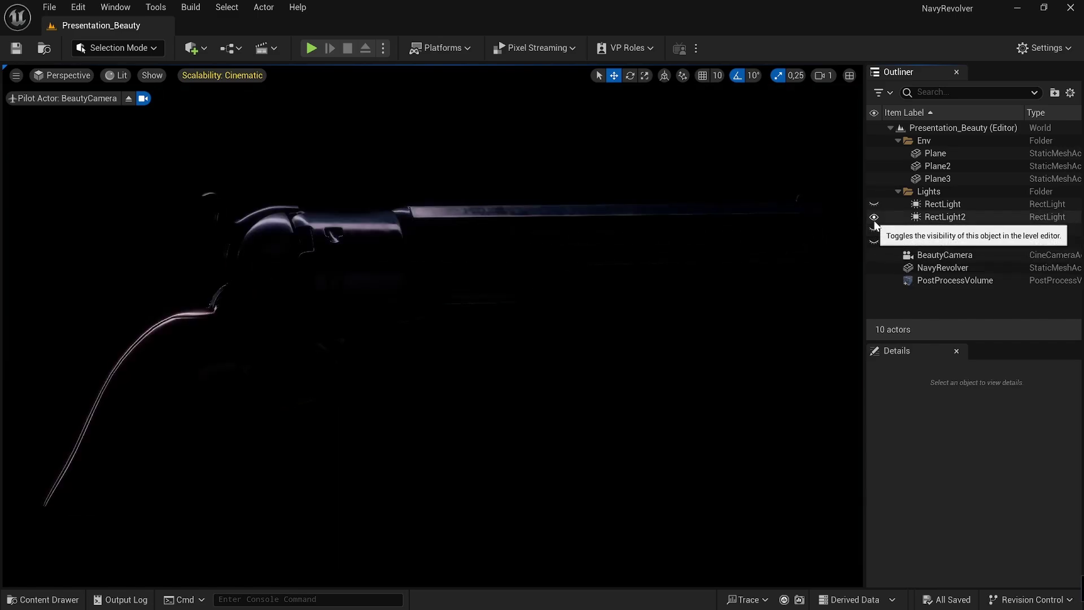
click(874, 219)
click(875, 205)
click(875, 205)
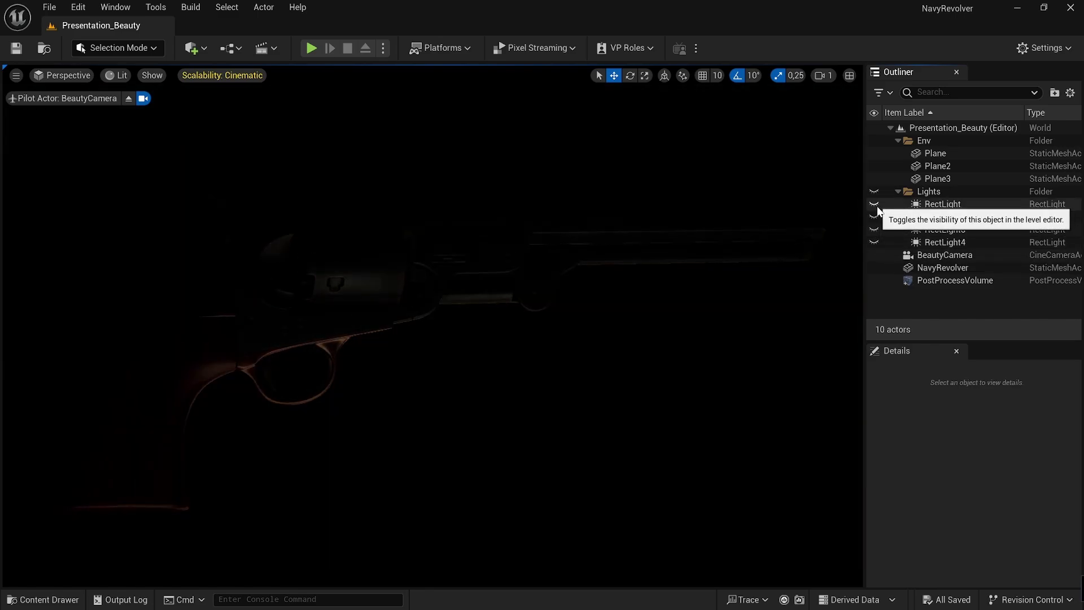
Make RectLight4 visible as the only active light on the revolver.
click(874, 242)
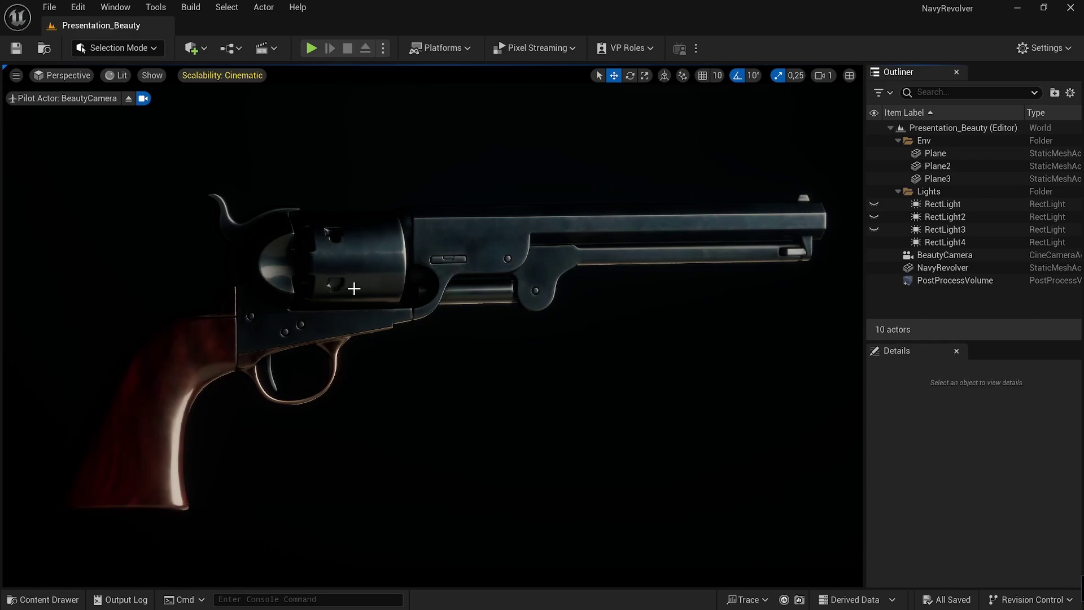
click(874, 243)
click(875, 243)
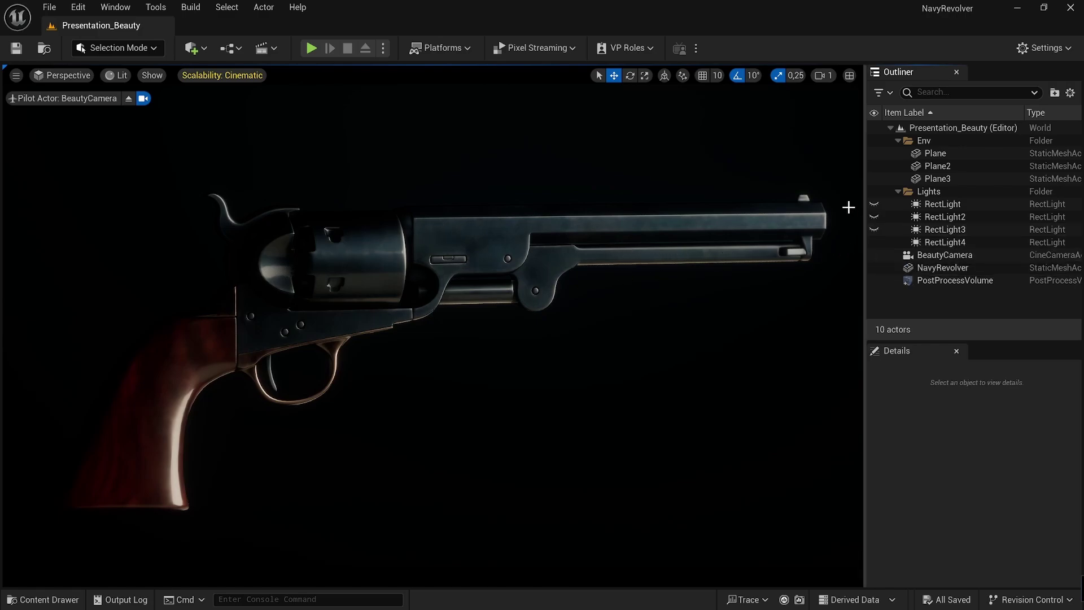
Toggle RectLight3 on and off alongside RectLight4 to compare the lighting, leaving RectLight3 visible.
click(874, 230)
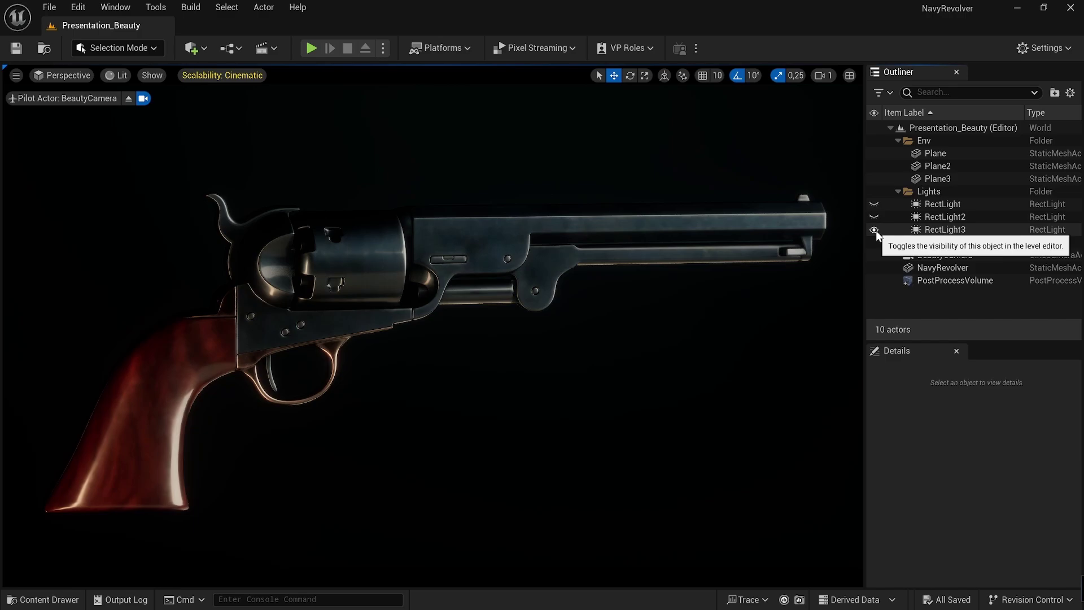
click(876, 230)
click(876, 230)
click(876, 231)
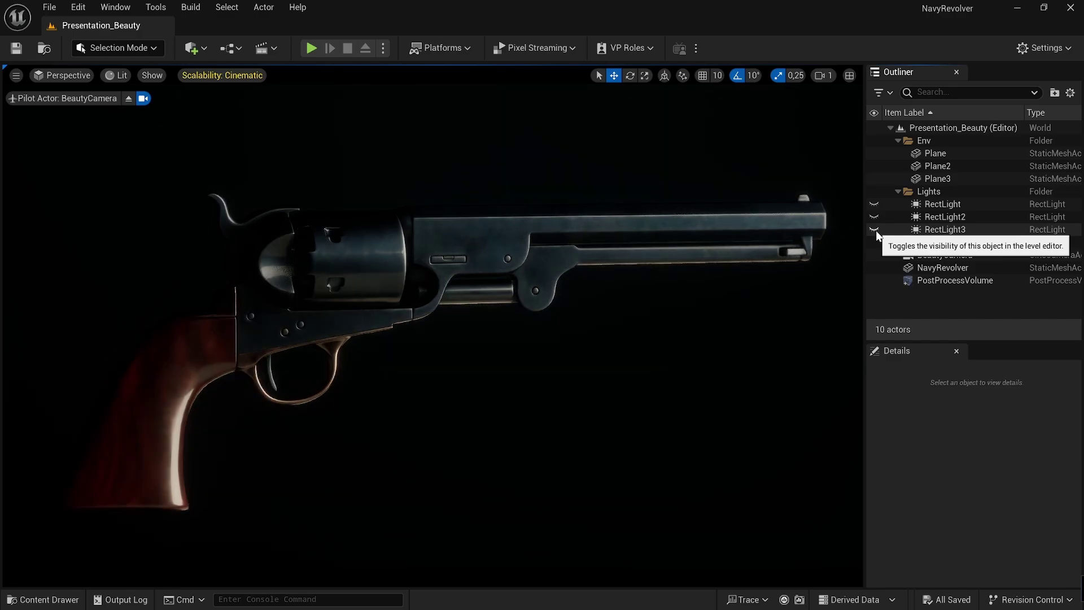
click(876, 231)
click(876, 230)
click(876, 230)
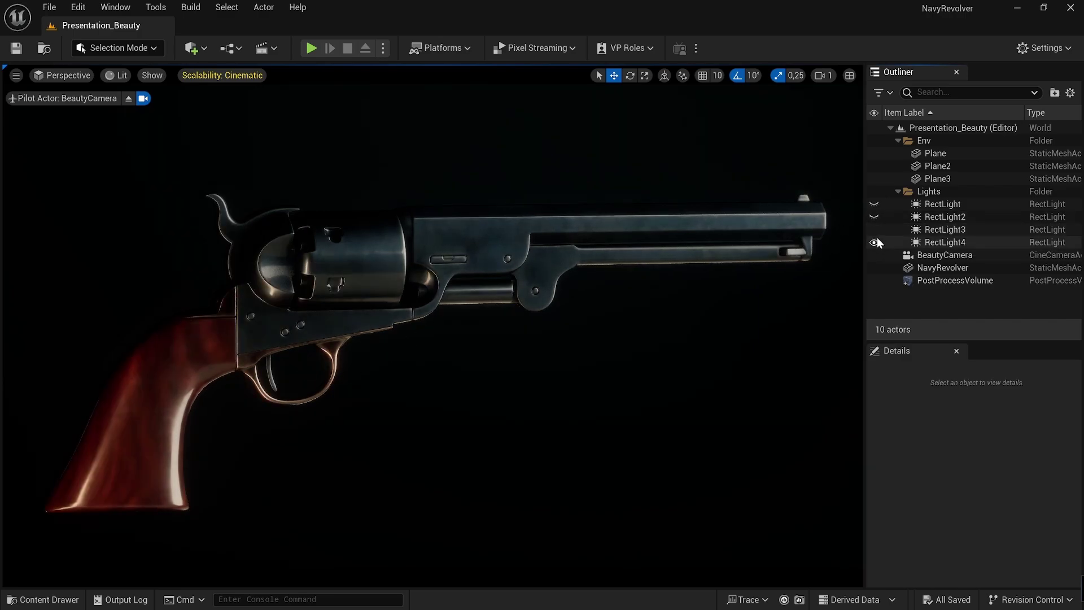
click(875, 231)
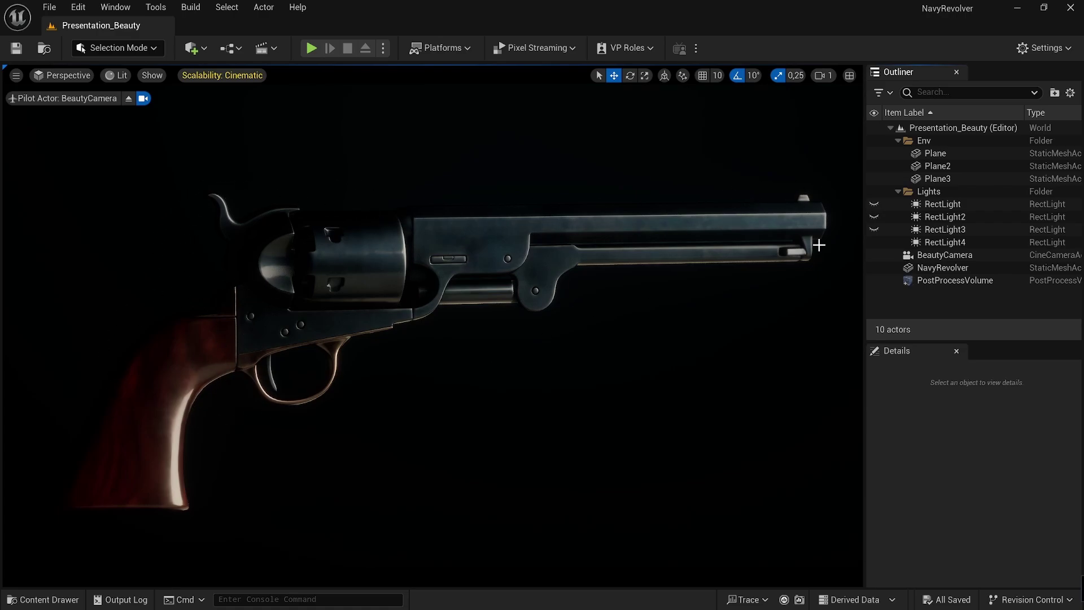
click(873, 230)
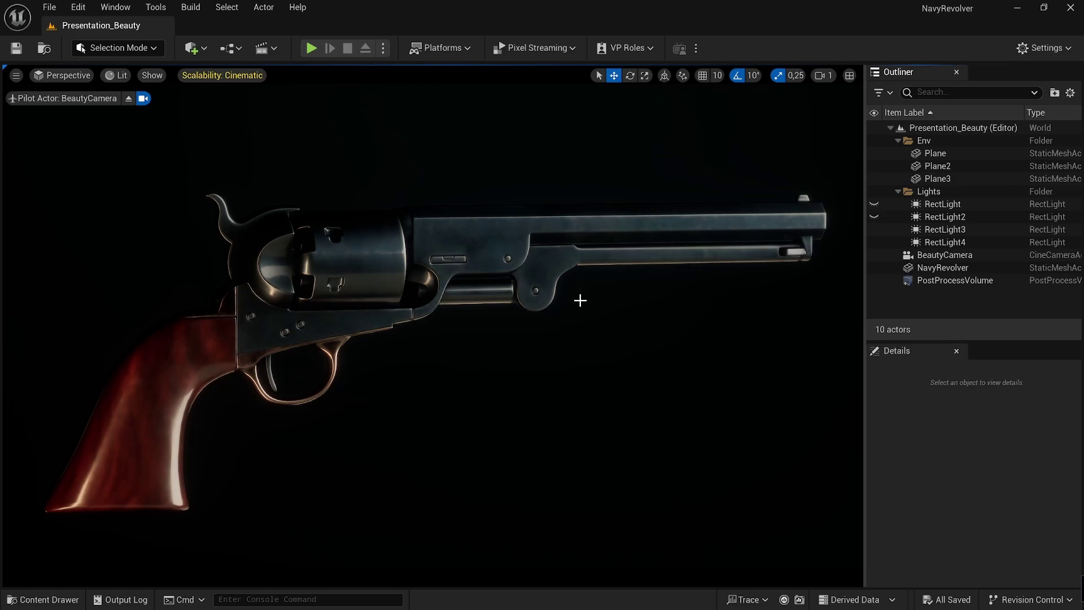
Make RectLight2 visible, then toggle RectLight2 and RectLight3 off and on to compare their contributions, leaving both visible.
click(875, 217)
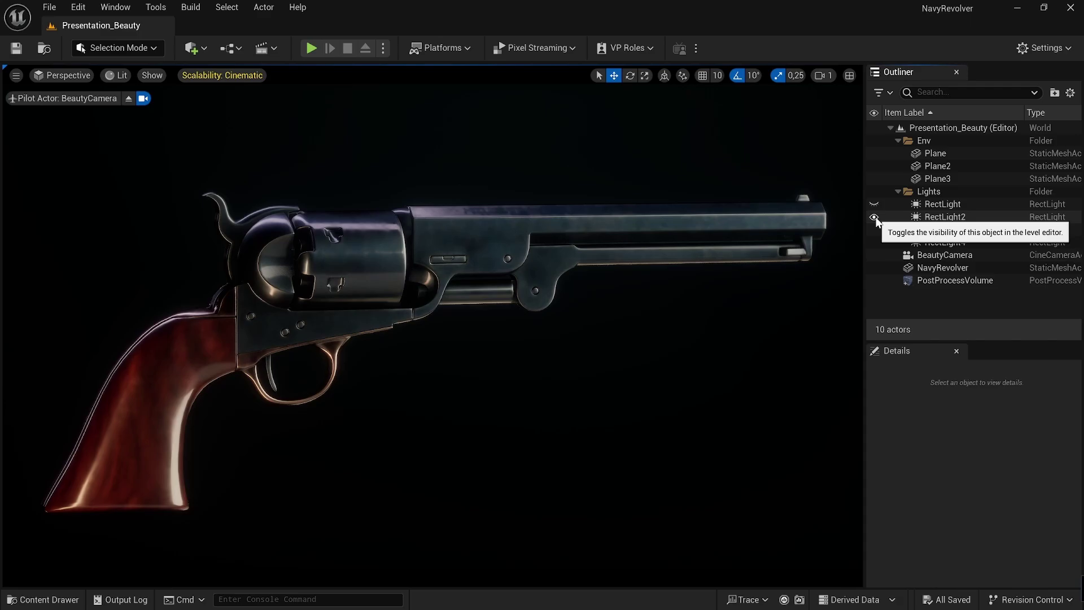
click(874, 218)
click(875, 217)
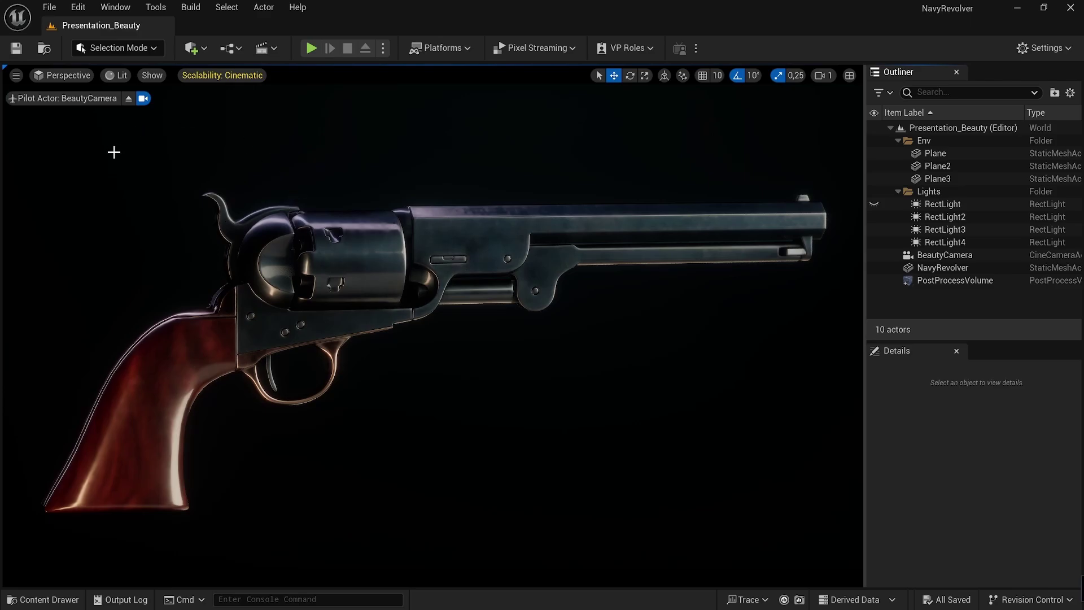
click(874, 230)
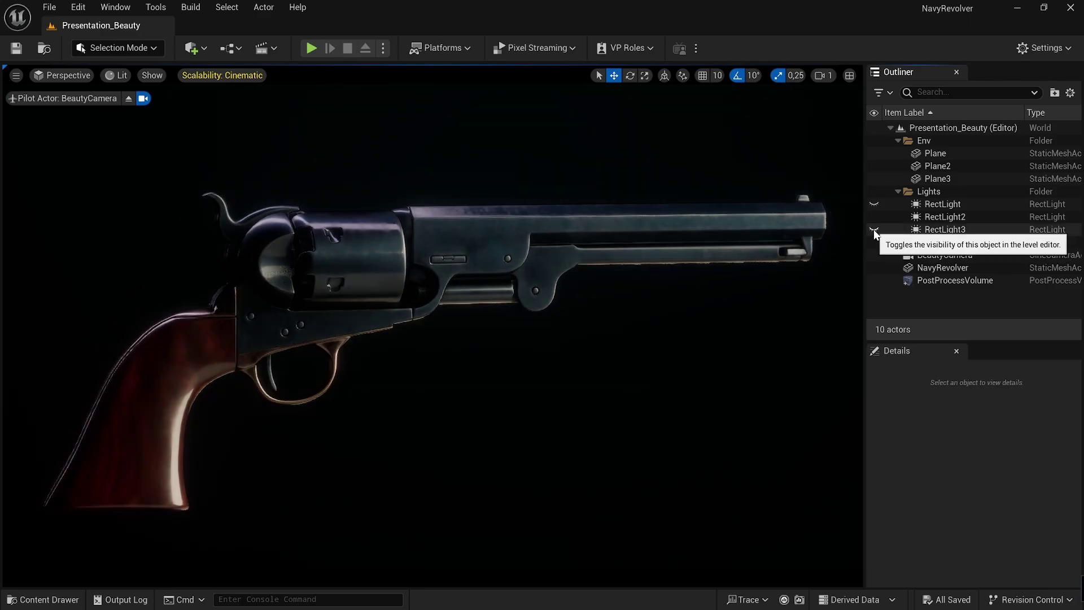
click(874, 230)
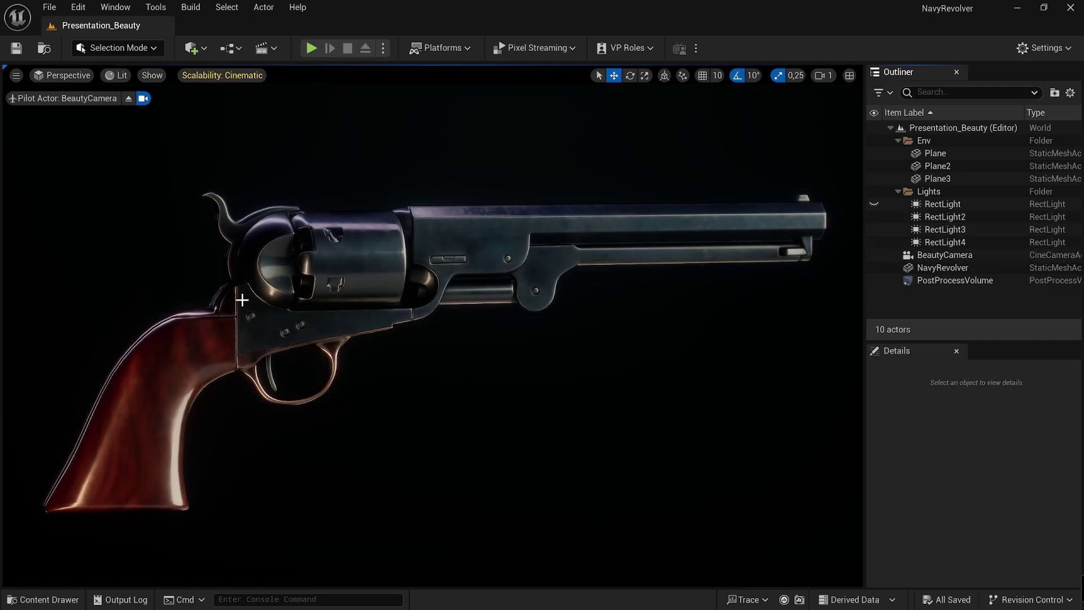
Make RectLight visible and toggle it repeatedly to compare the background and revolver lighting, leaving all four rect lights on.
click(875, 205)
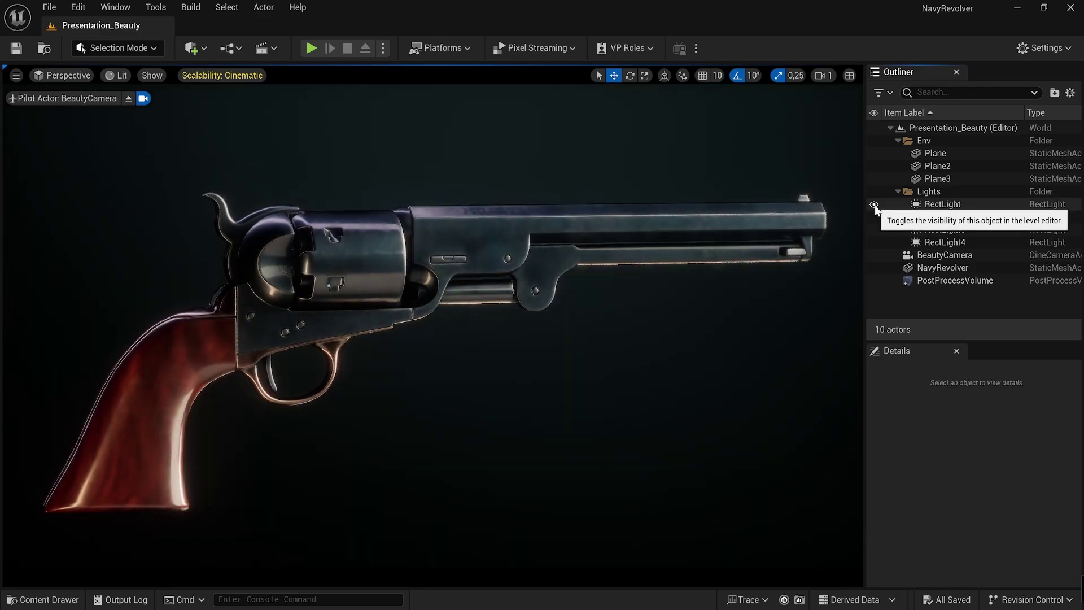
click(875, 205)
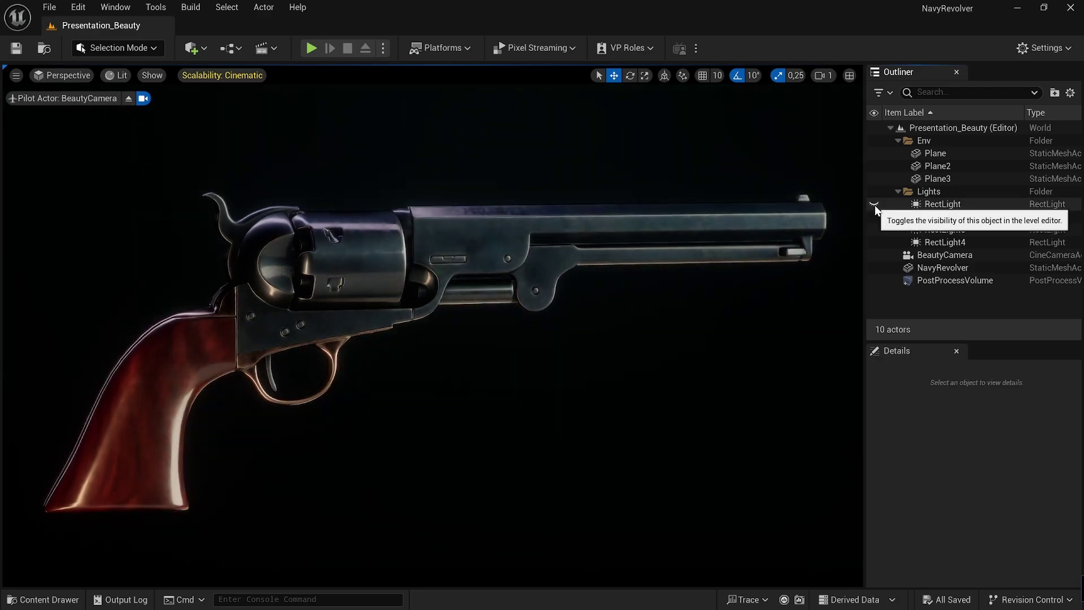
click(875, 205)
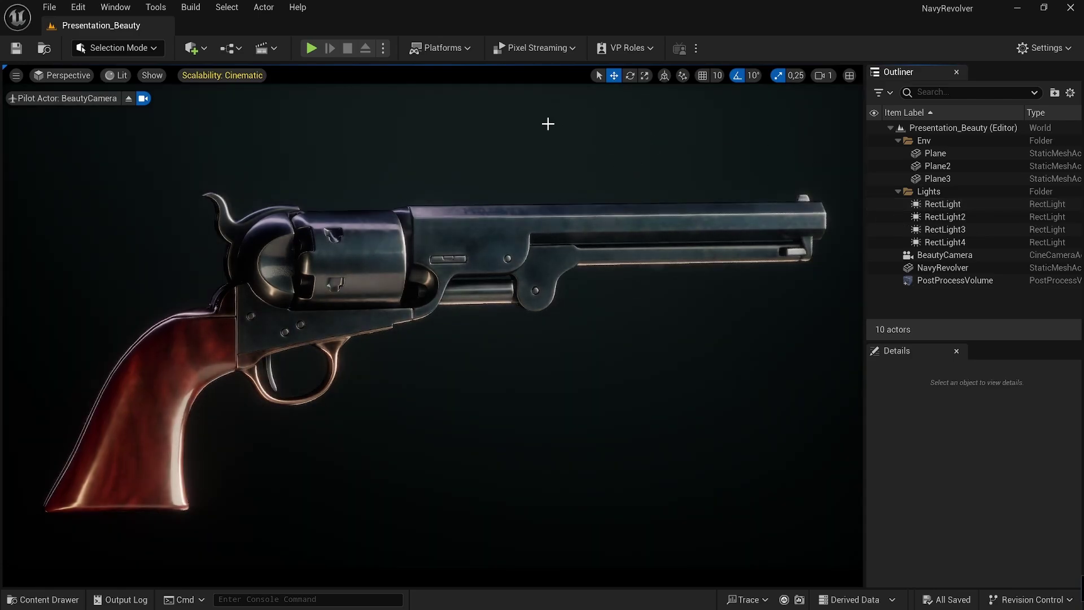
click(876, 205)
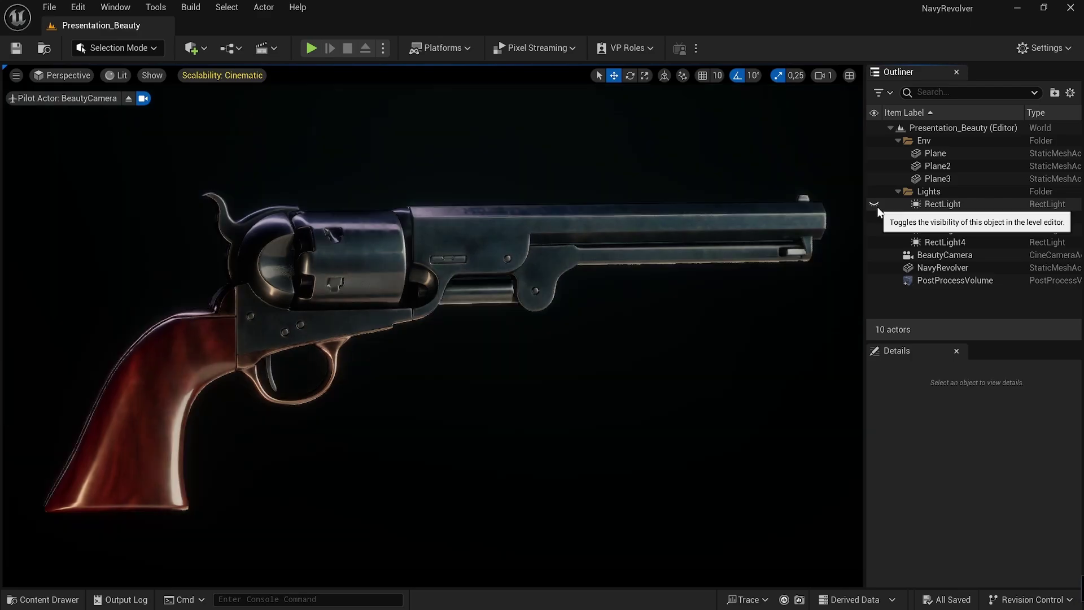
click(875, 205)
click(875, 205)
click(876, 205)
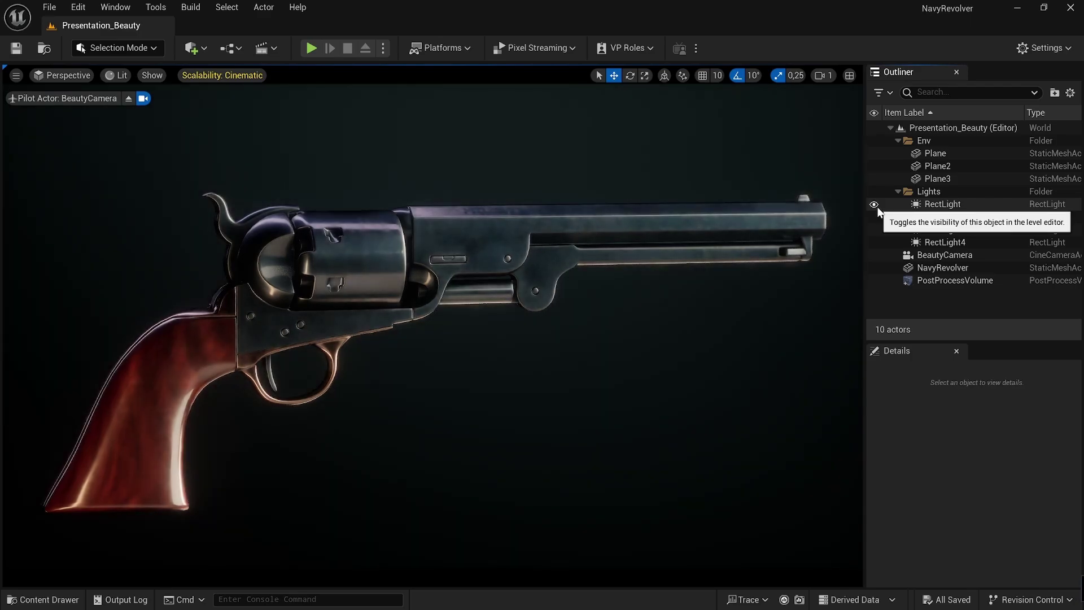
click(874, 205)
click(874, 205)
click(874, 204)
click(874, 204)
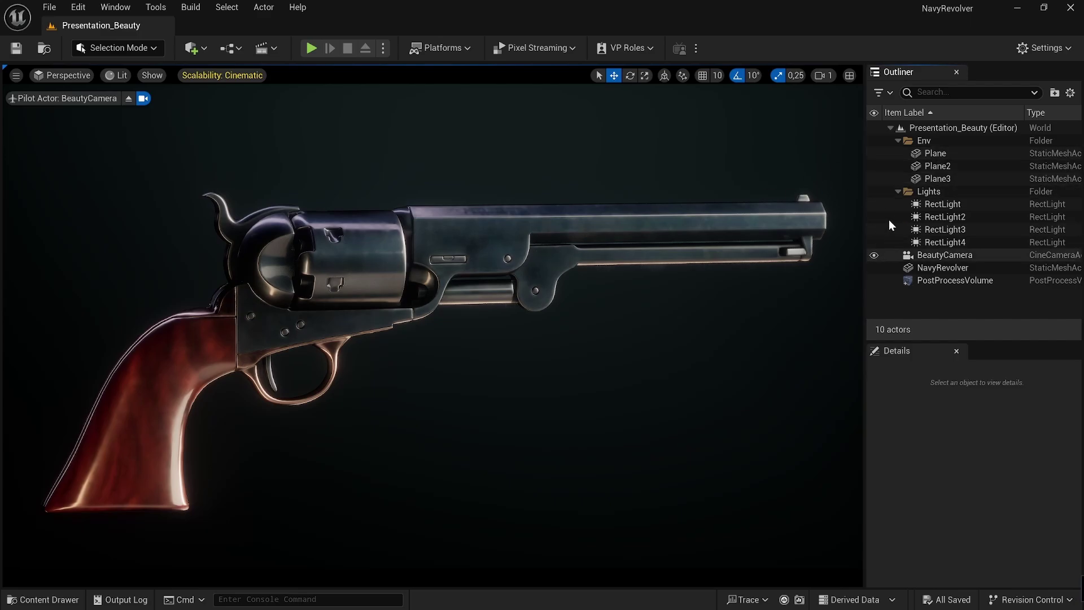
Select BeautyCamera, enlarge its details area, and filter the details to show only modified properties.
click(874, 154)
click(957, 260)
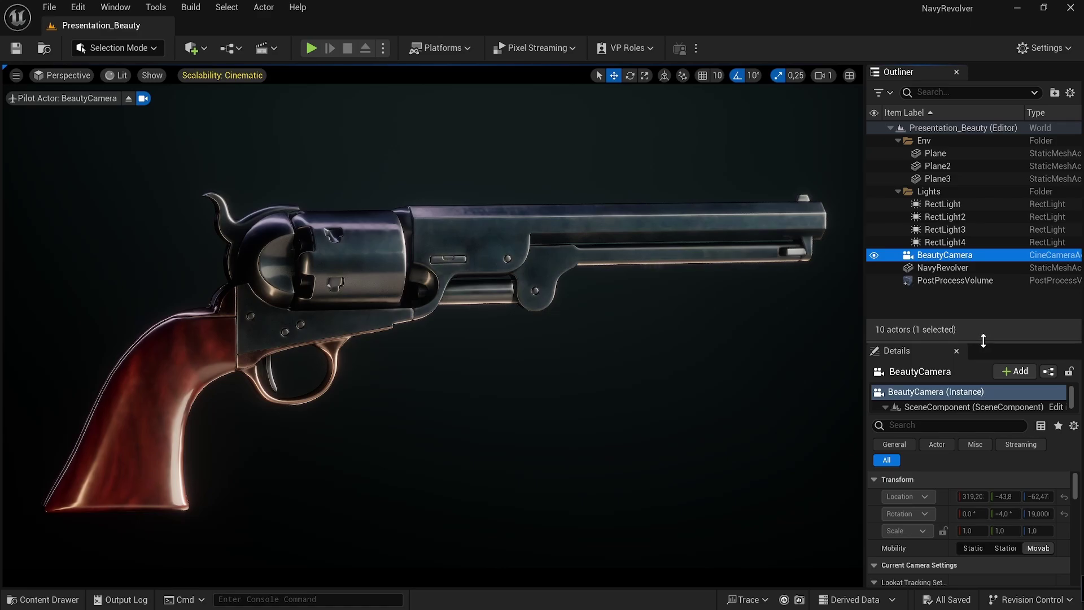
drag(984, 341, 992, 274)
scroll(1011, 195, down, 2)
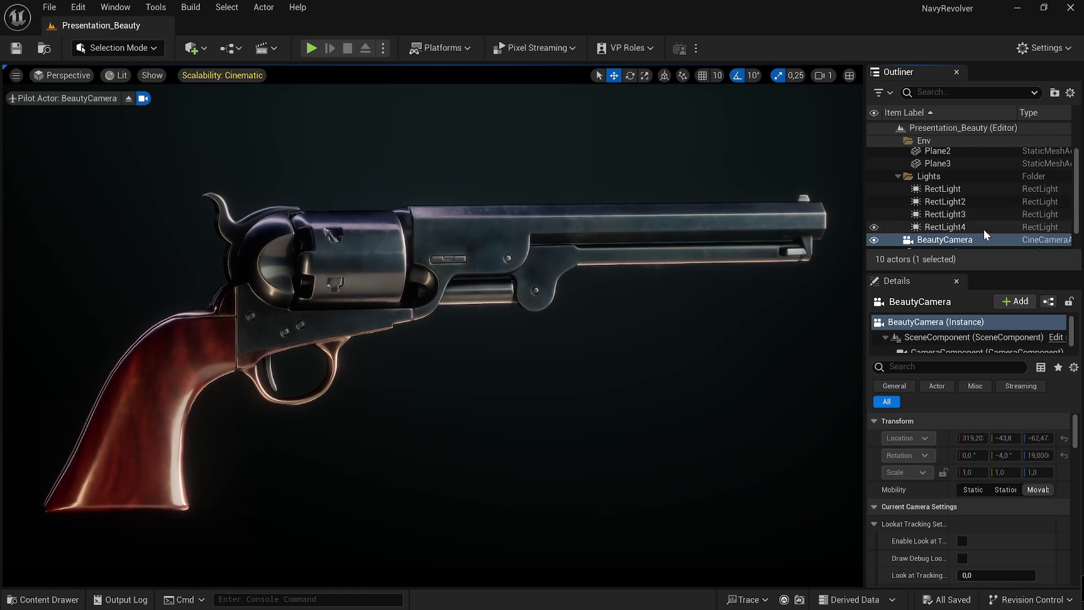
scroll(984, 229, down, 1)
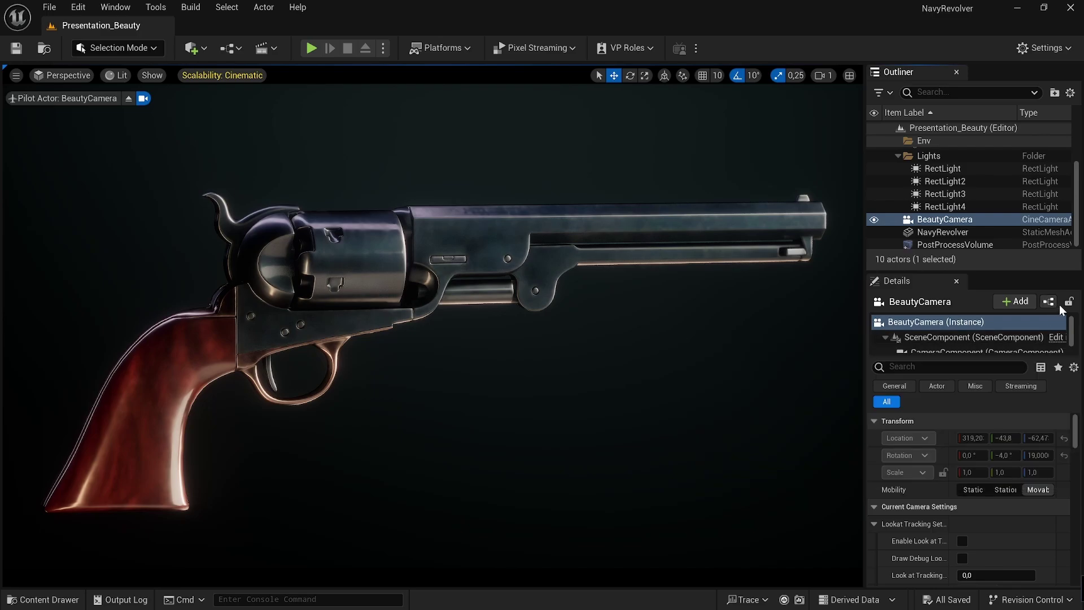
click(1075, 368)
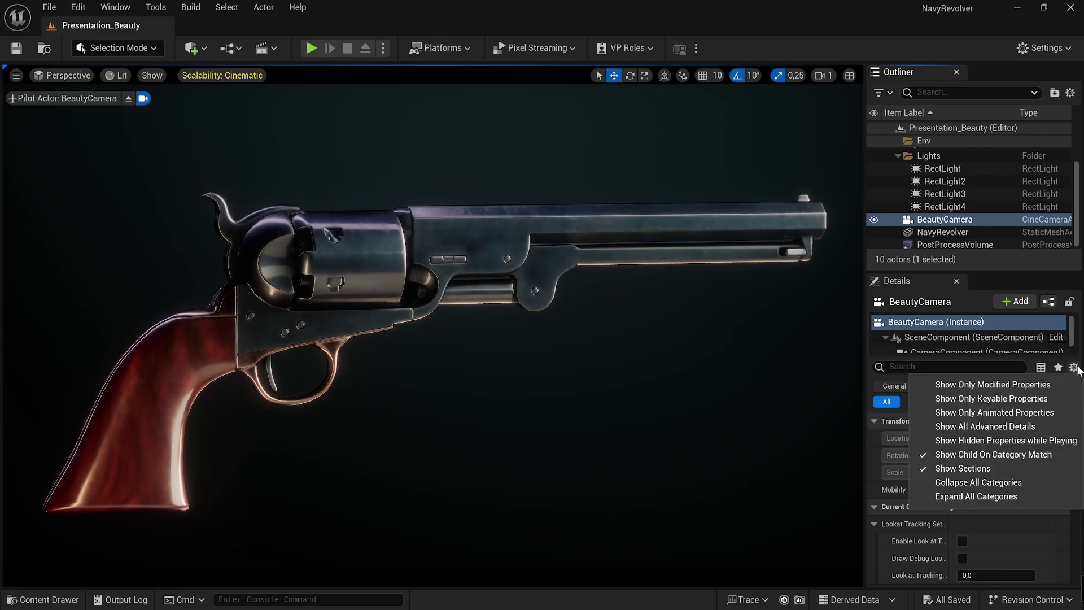
click(930, 385)
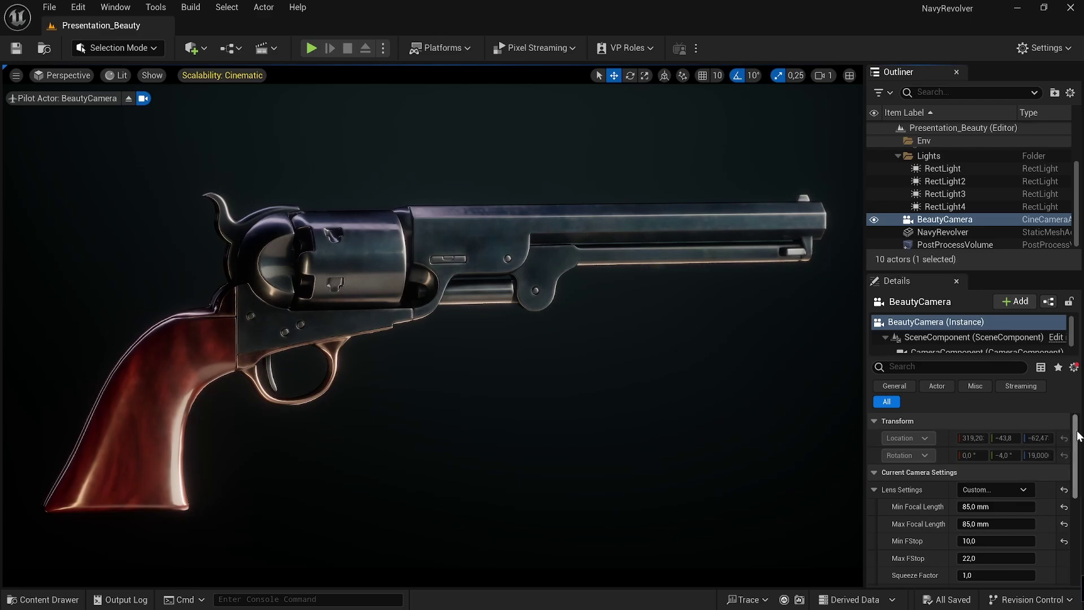
Examine BeautyCamera's modified lens and focus settings, including focal length, f-stop limits, manual focus distance and current aperture.
scroll(1079, 441, down, 2)
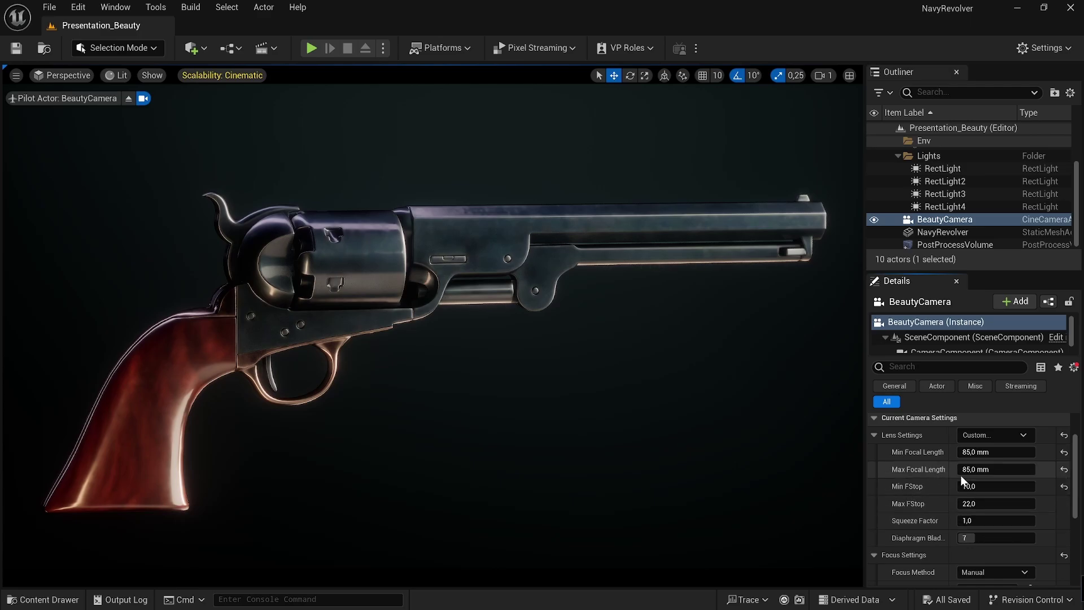
scroll(1060, 489, down, 3)
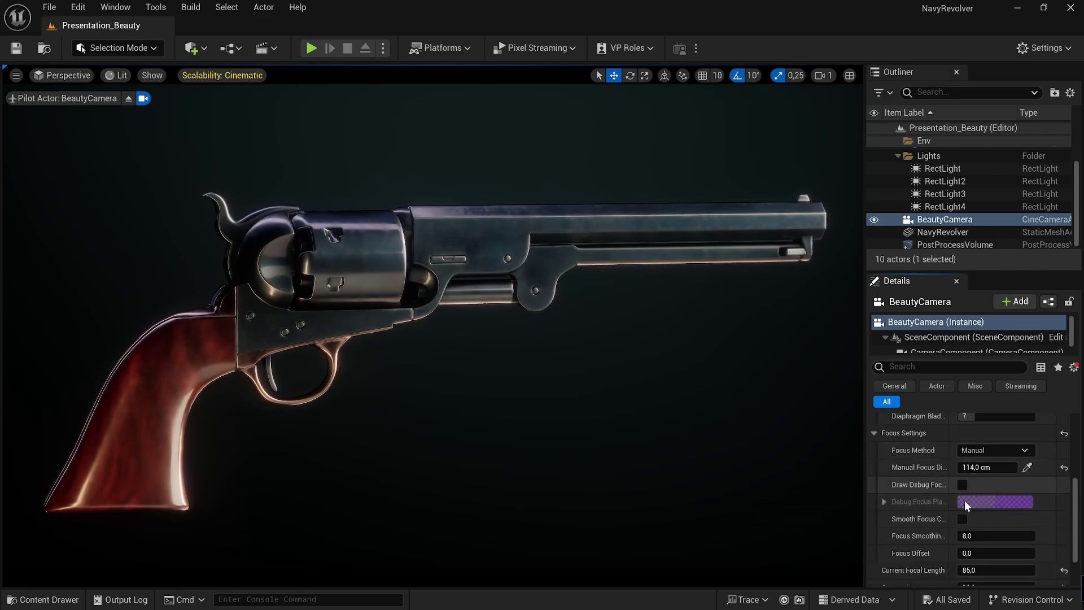
scroll(965, 501, down, 3)
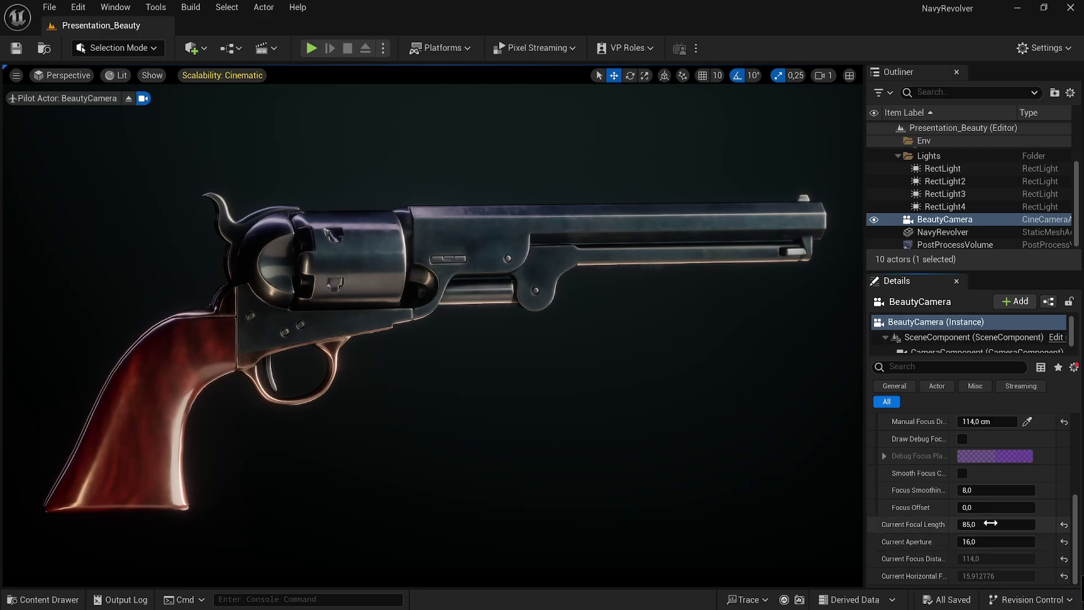
drag(1075, 518, 1079, 474)
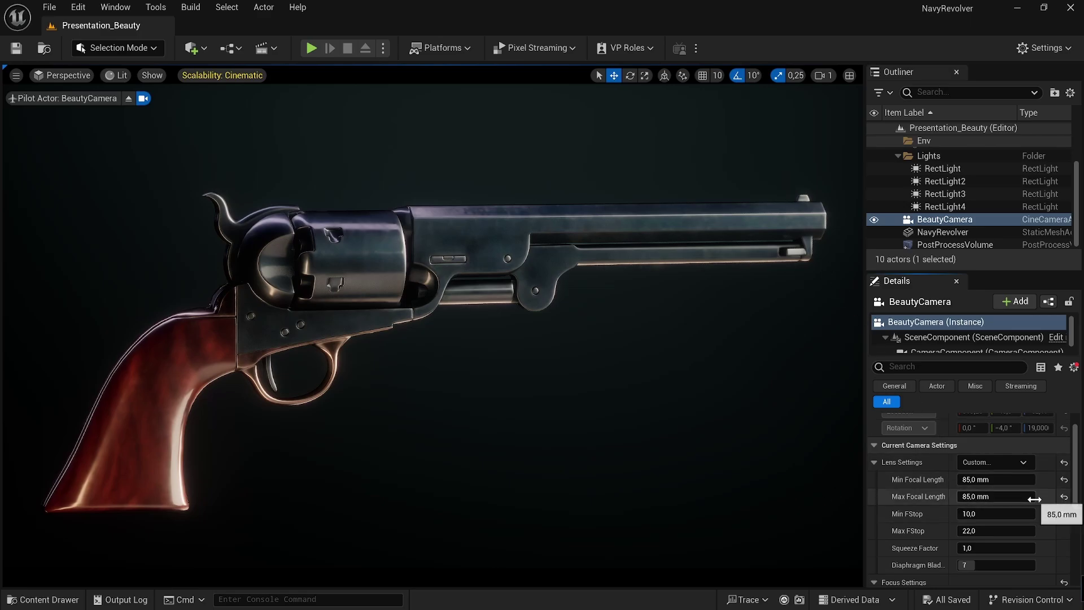
scroll(1078, 474, down, 3)
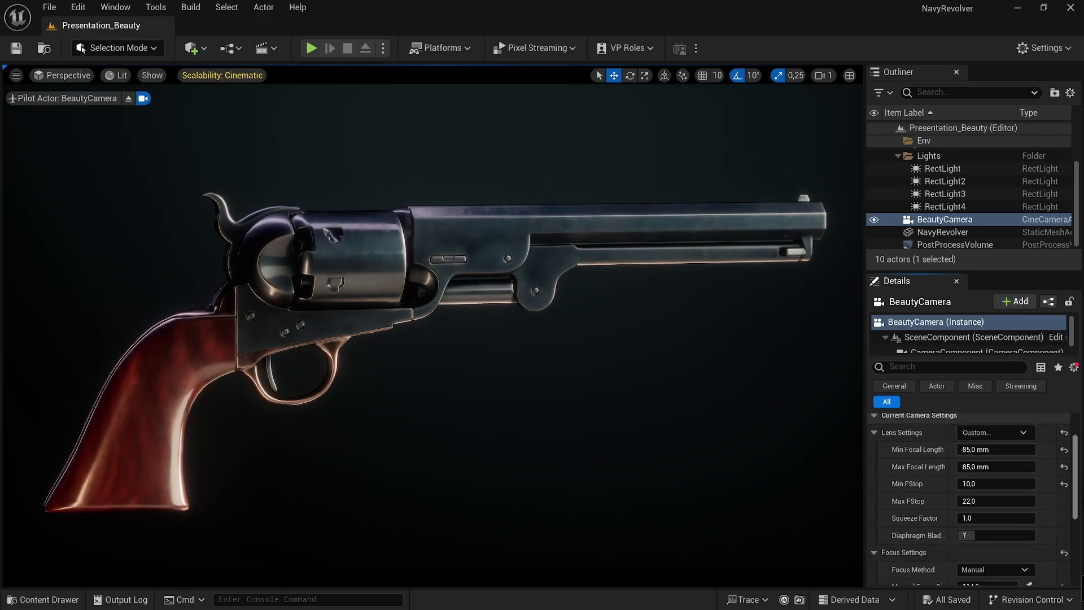
scroll(1081, 543, up, 2)
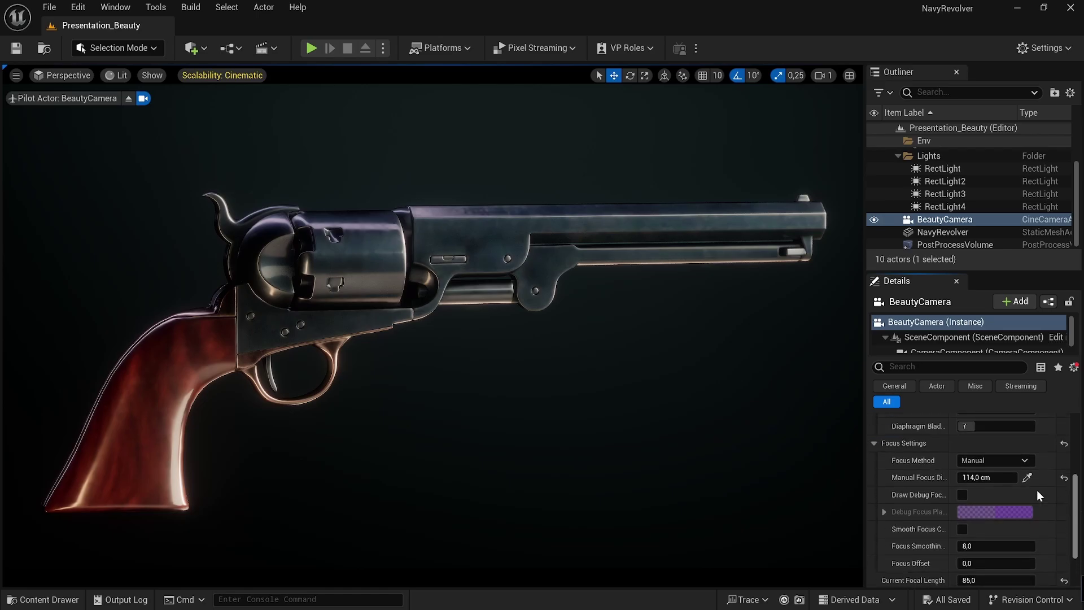
click(1028, 478)
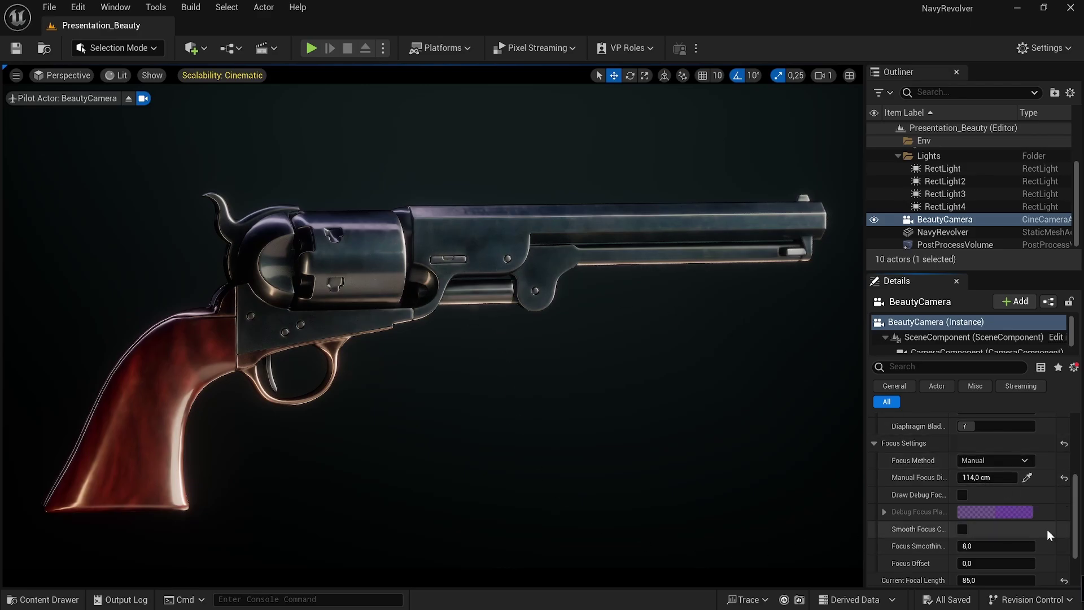
drag(1078, 498, 1081, 421)
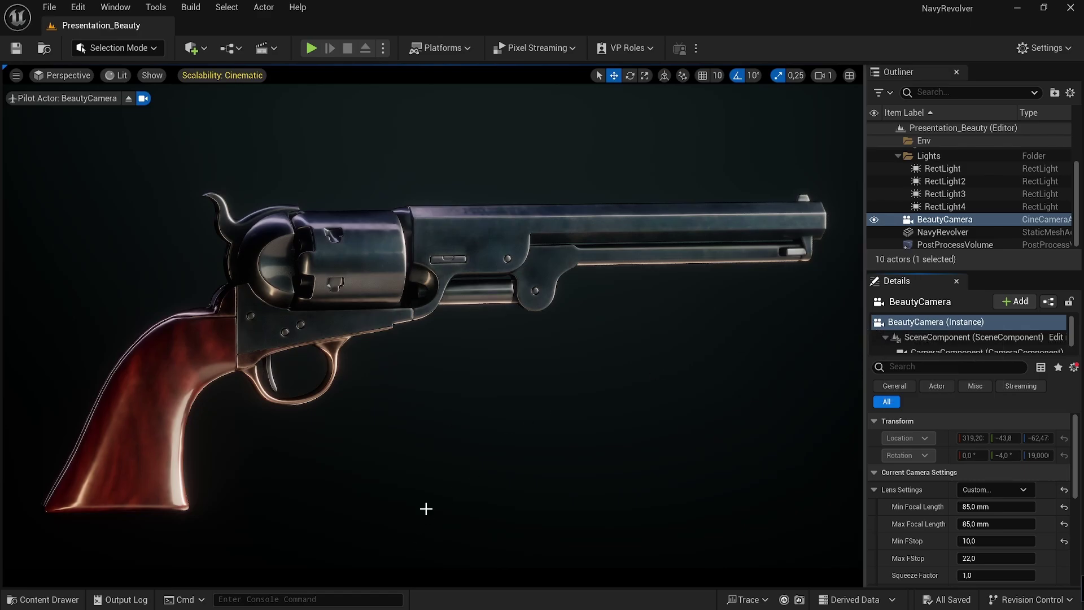
Select the PostProcessVolume and examine its modified bloom and volume extent settings.
click(955, 246)
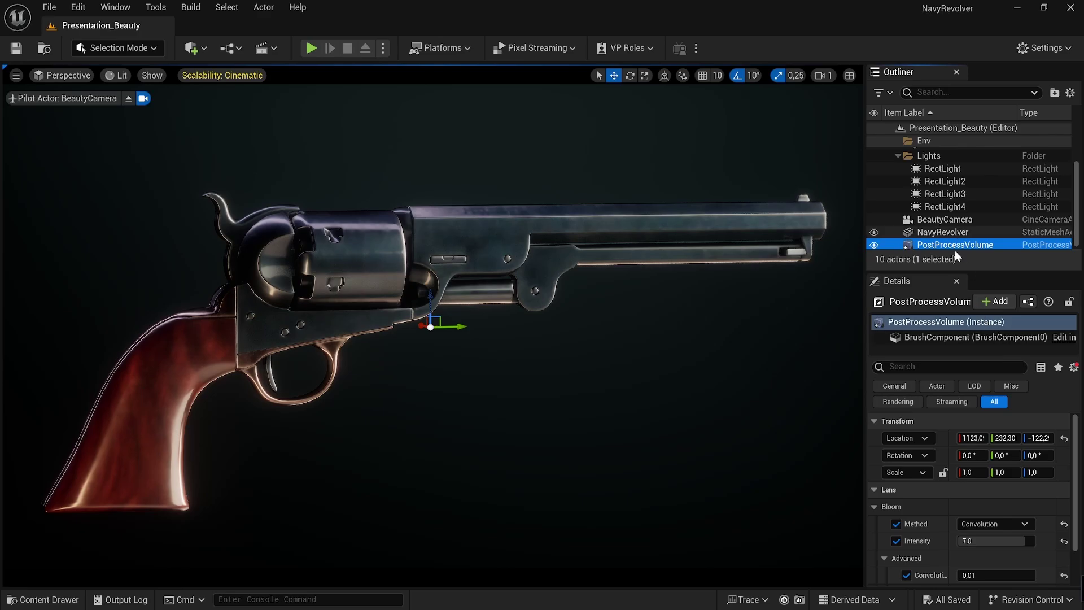
drag(988, 272, 996, 169)
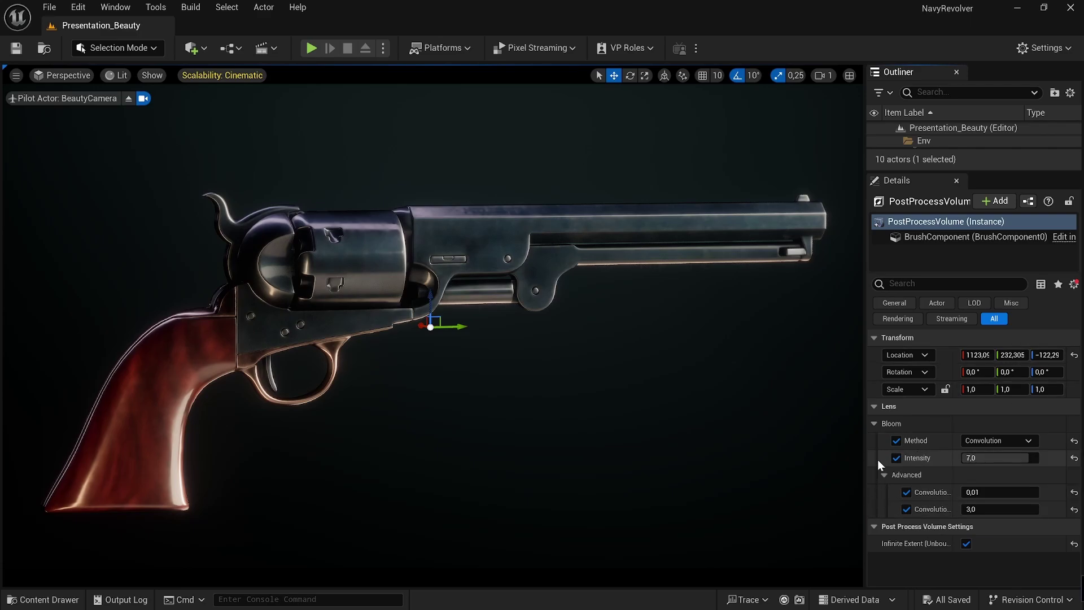
click(874, 424)
click(873, 423)
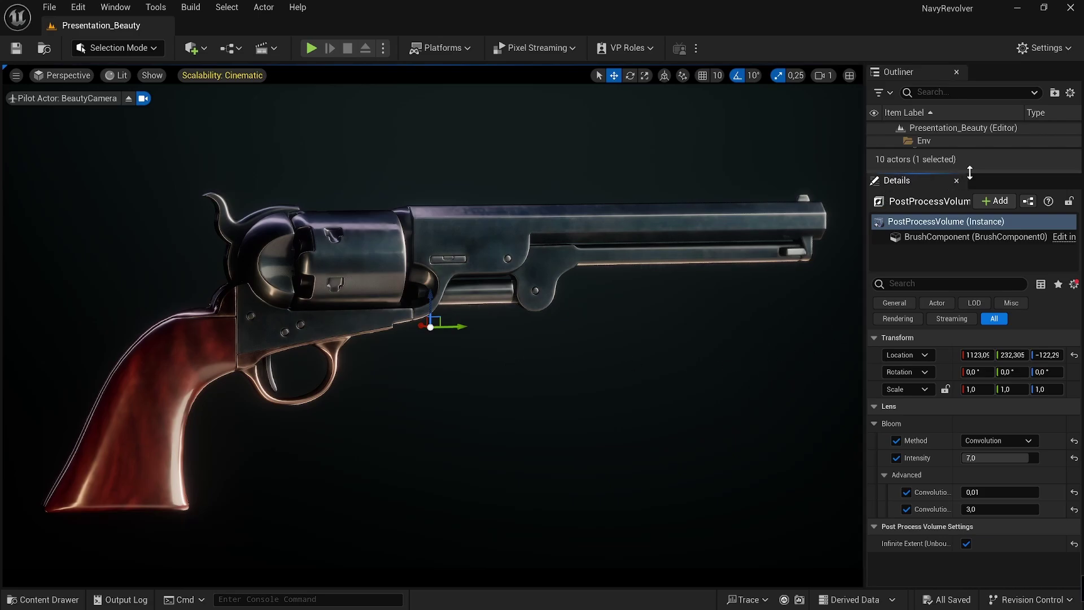
Inspect the modified properties of NavyRevolver and BeautyCamera, resizing the details area to read the camera's lens settings.
drag(969, 172, 975, 355)
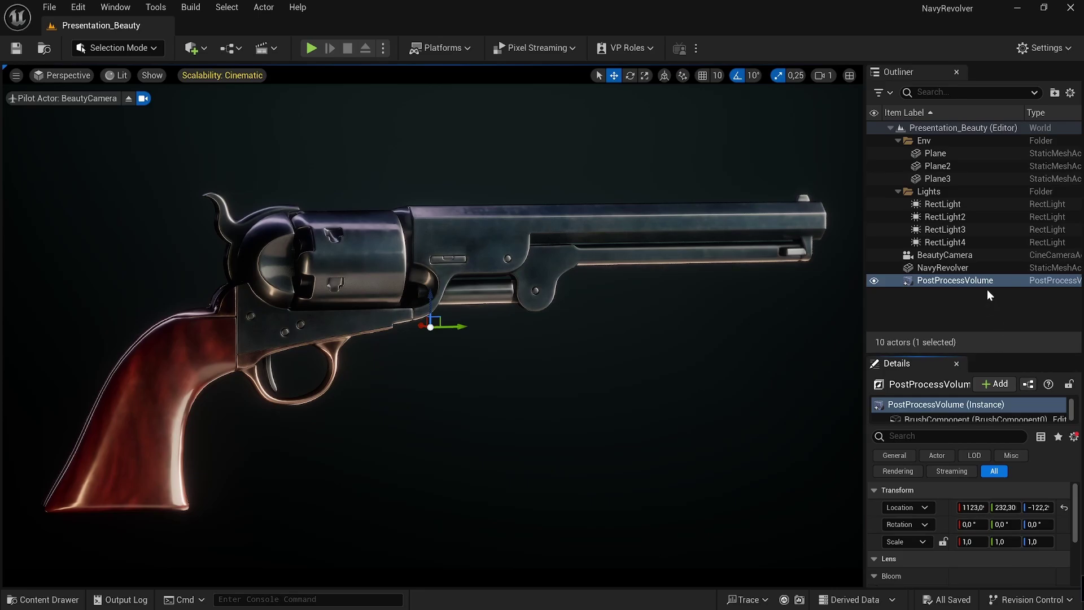
click(984, 273)
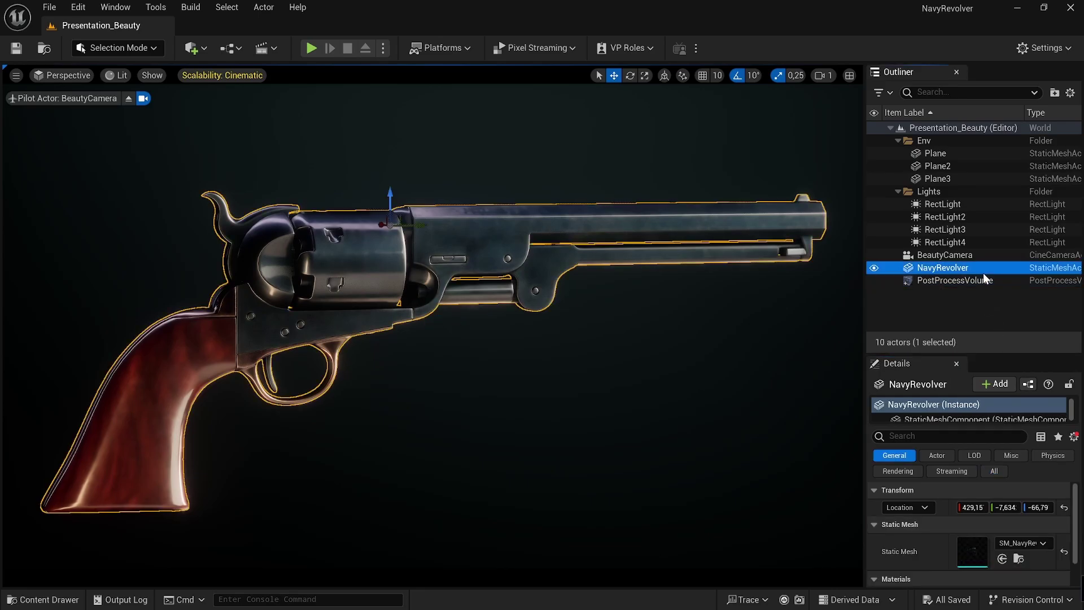
click(971, 254)
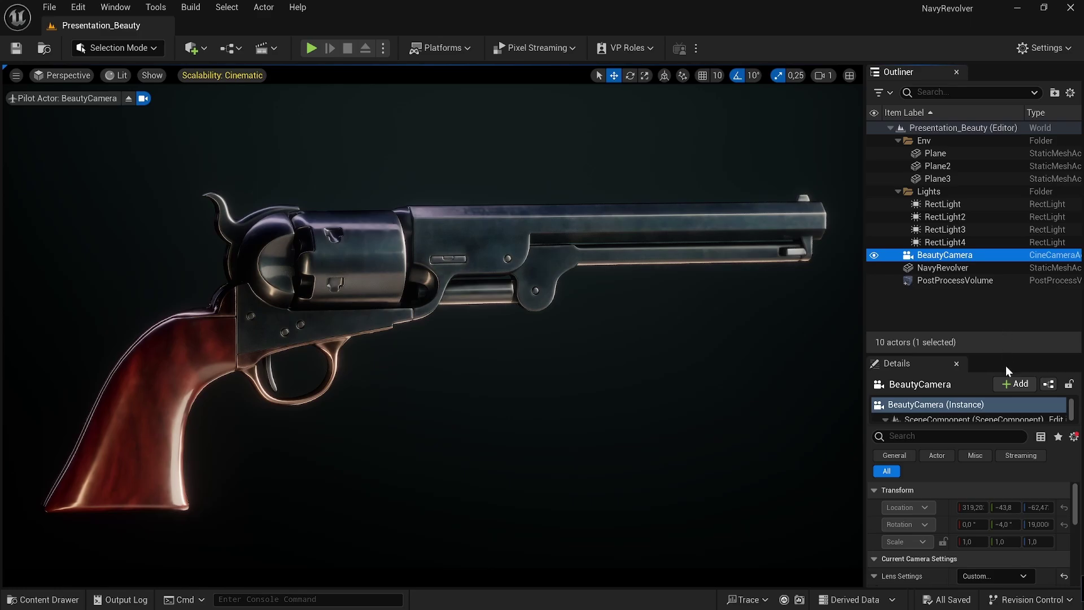
drag(941, 354, 937, 261)
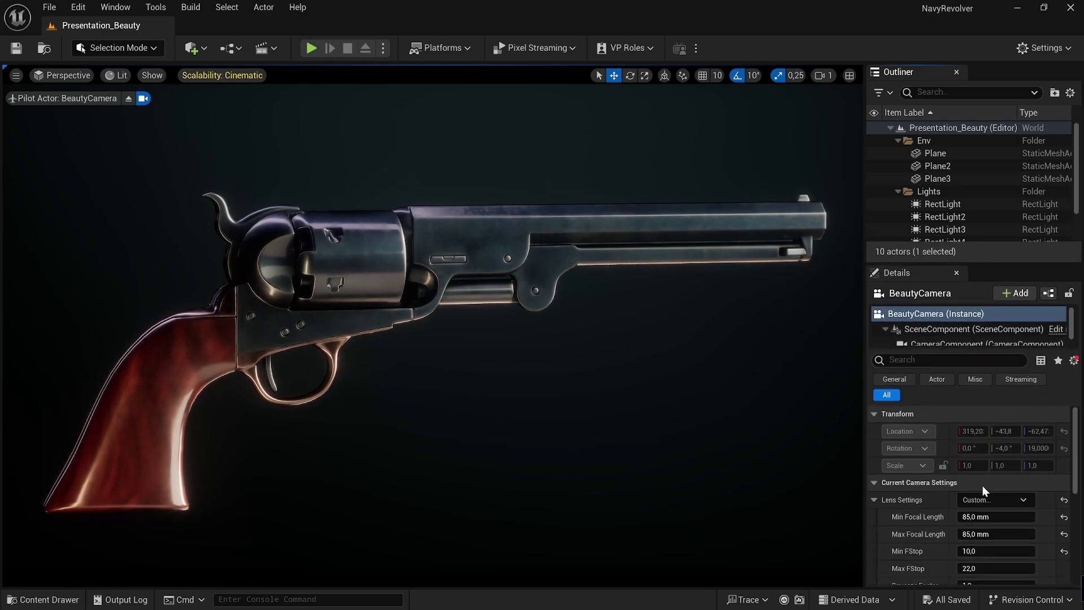
scroll(983, 486, down, 2)
scroll(983, 485, up, 2)
drag(999, 264, 1003, 353)
Inspect the modified transform, intensity, colour and source size settings of RectLight4, RectLight2 and RectLight.
click(960, 242)
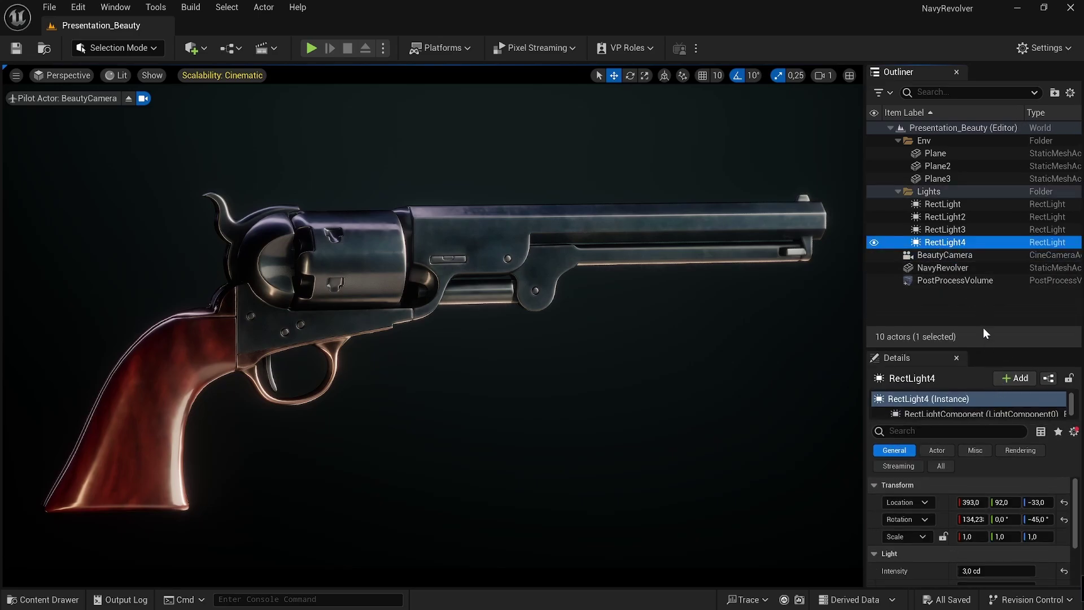
drag(987, 350, 987, 230)
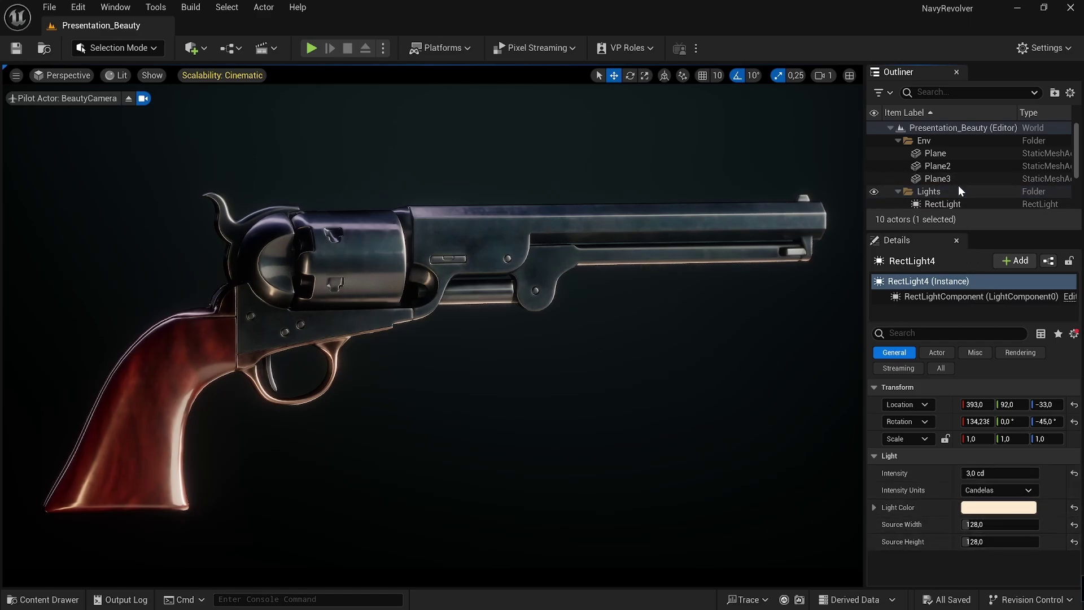
scroll(960, 186, down, 1)
click(971, 199)
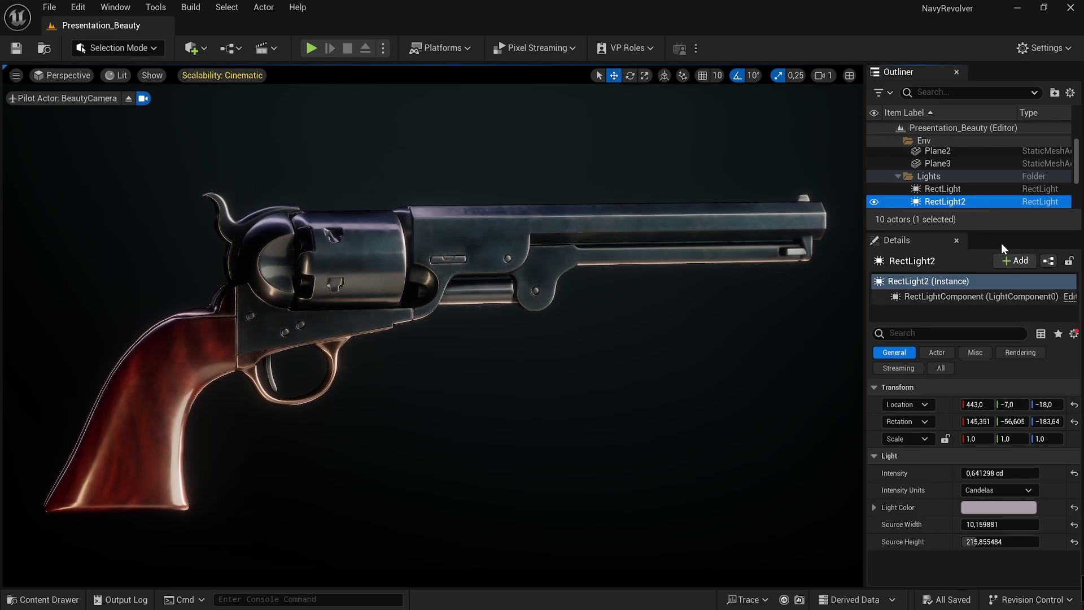
drag(975, 230, 974, 287)
click(964, 190)
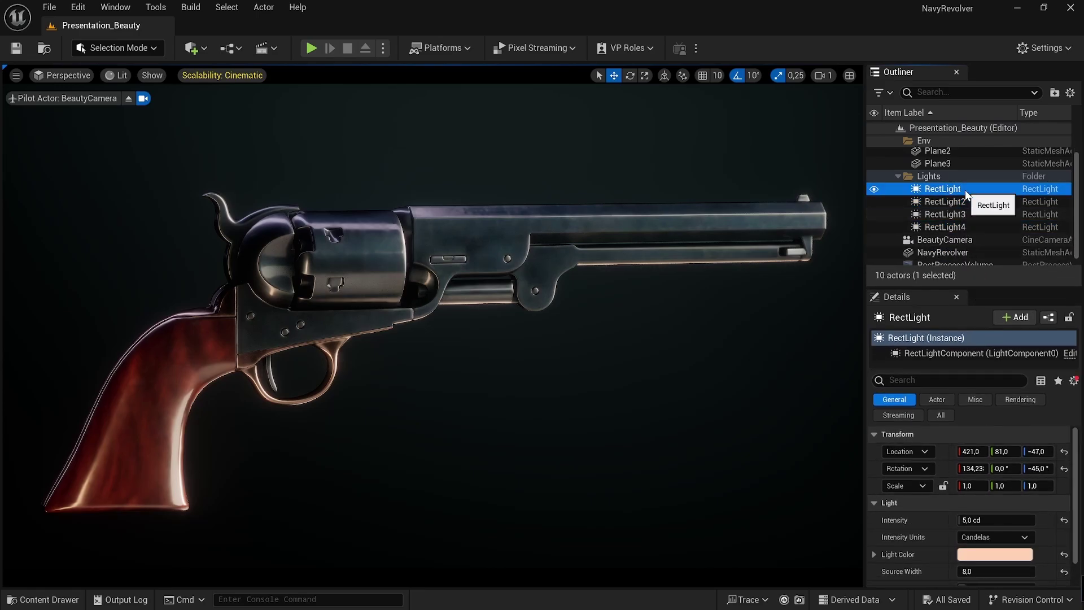
scroll(1008, 496, down, 1)
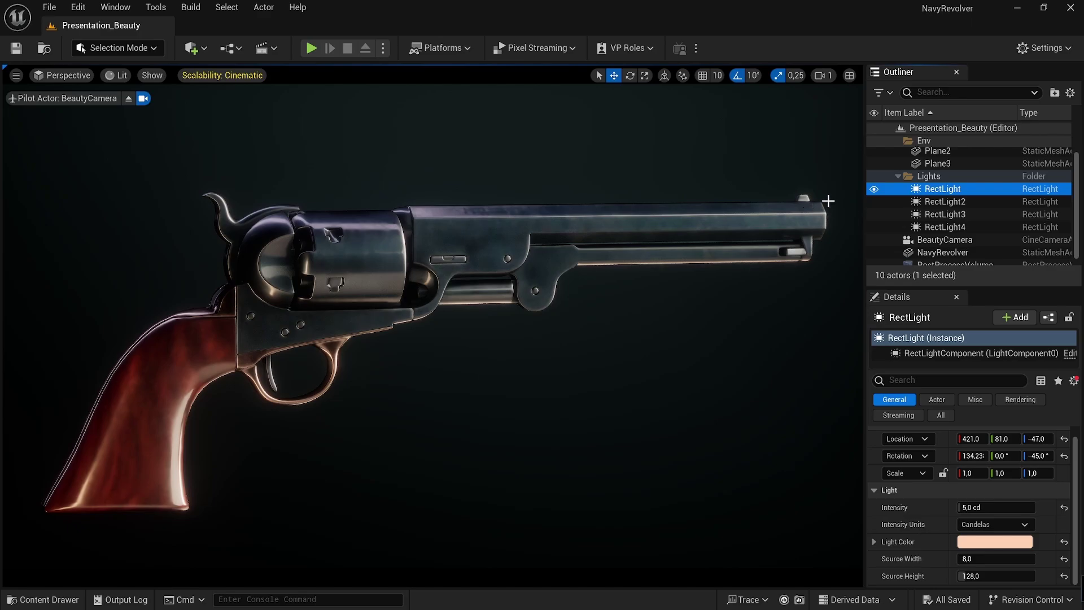
Hide RectLight, RectLight2 and RectLight3 in turn to compare their contributions to the revolver, and show all three again.
click(871, 190)
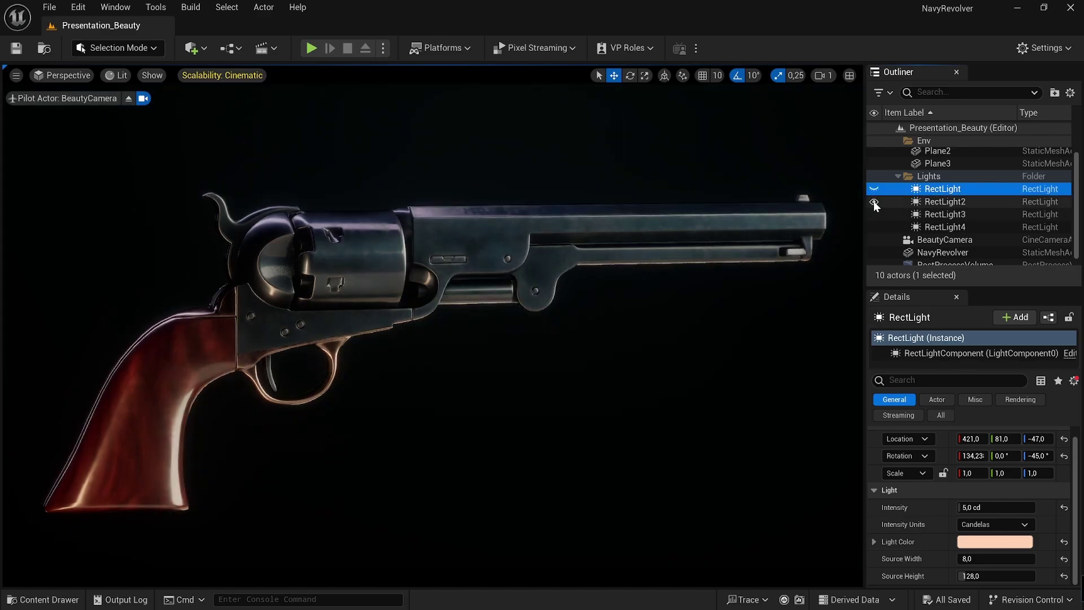
click(873, 202)
click(874, 214)
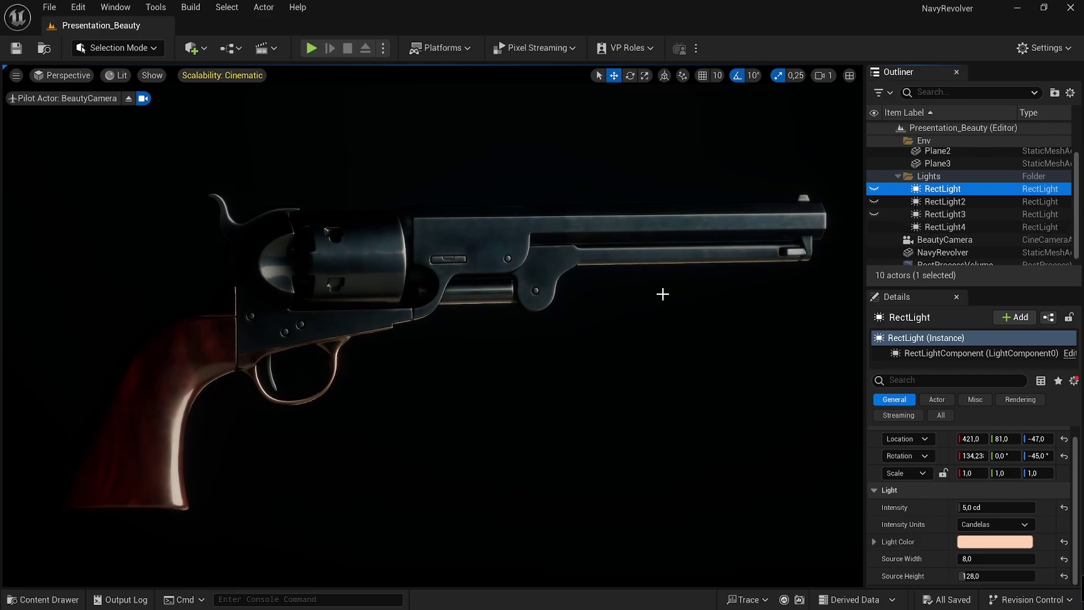
click(874, 214)
click(874, 202)
click(874, 189)
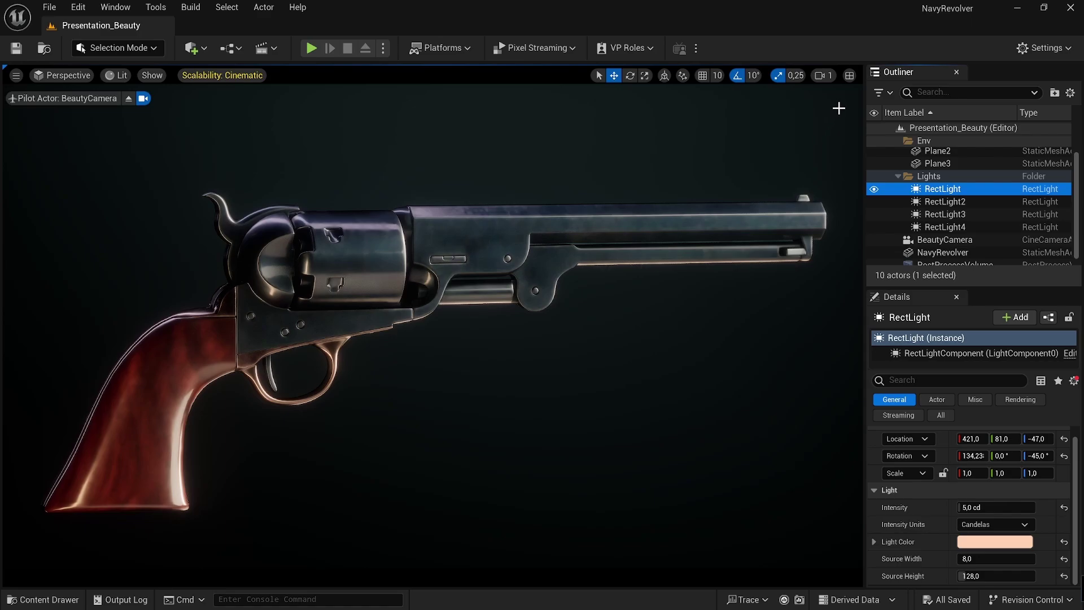
Compare the revolver's lighting with RectLight and RectLight2 hidden, and restore the visibility of RectLight2 and RectLight.
click(875, 189)
click(874, 206)
click(874, 203)
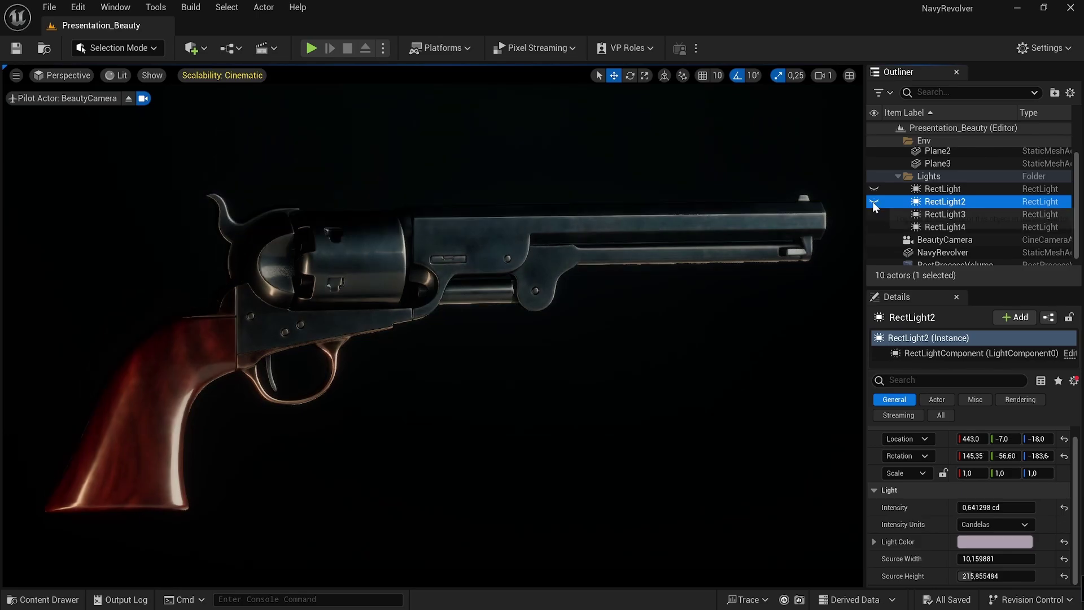
click(874, 202)
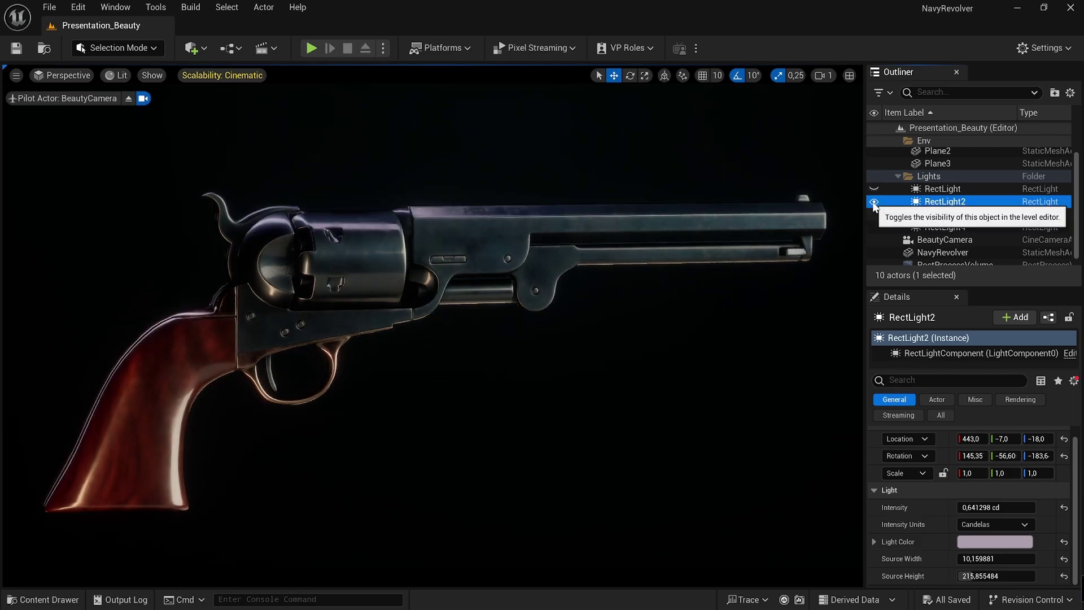
click(874, 189)
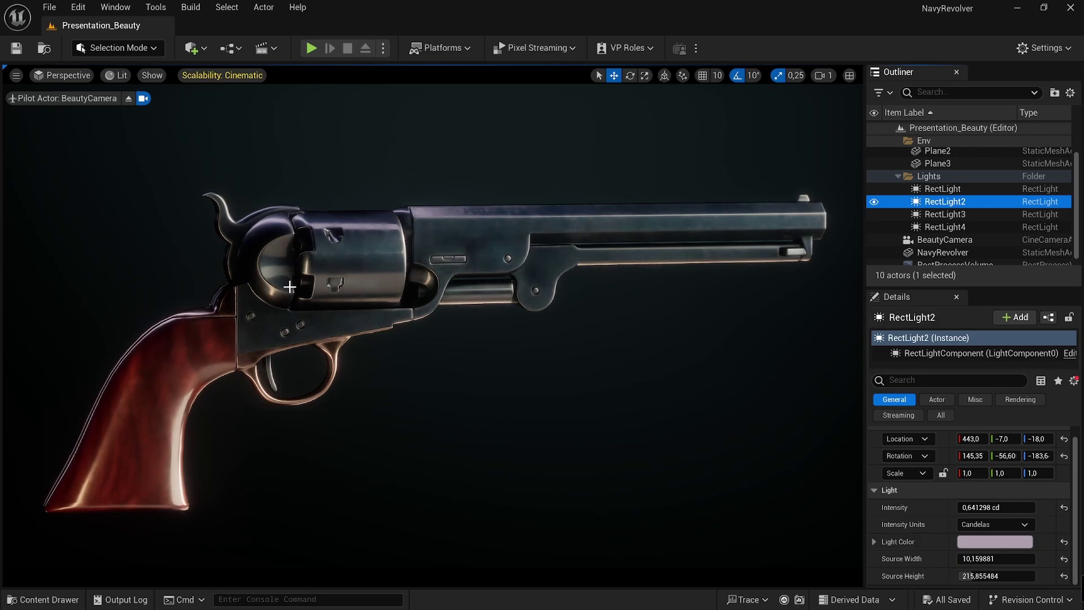
Inspect the light settings of RectLight3 and RectLight4, and hide all four rect lights to darken the scene.
click(966, 218)
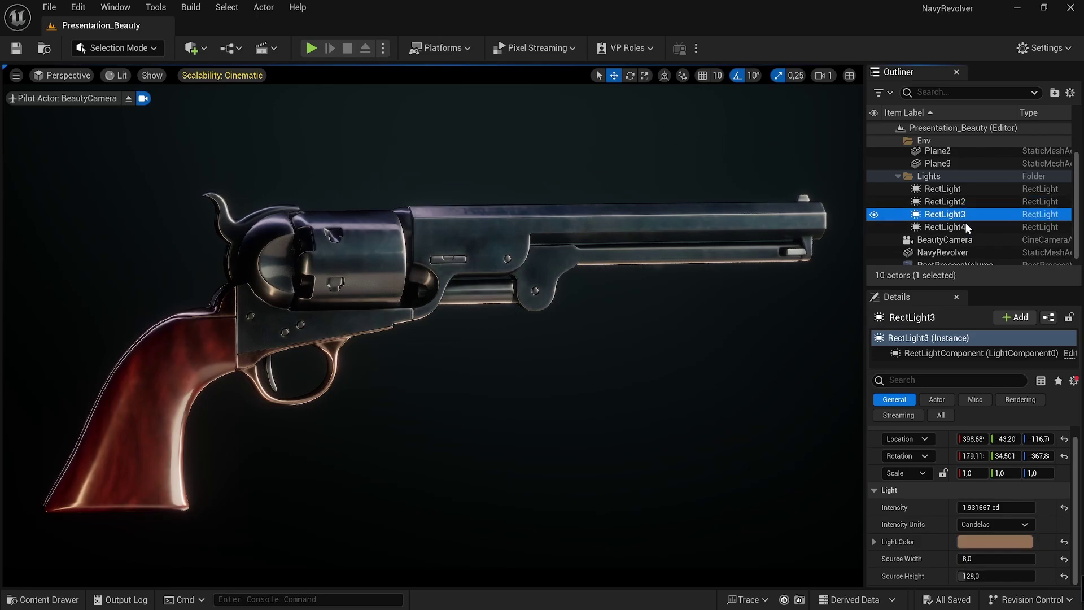
click(965, 226)
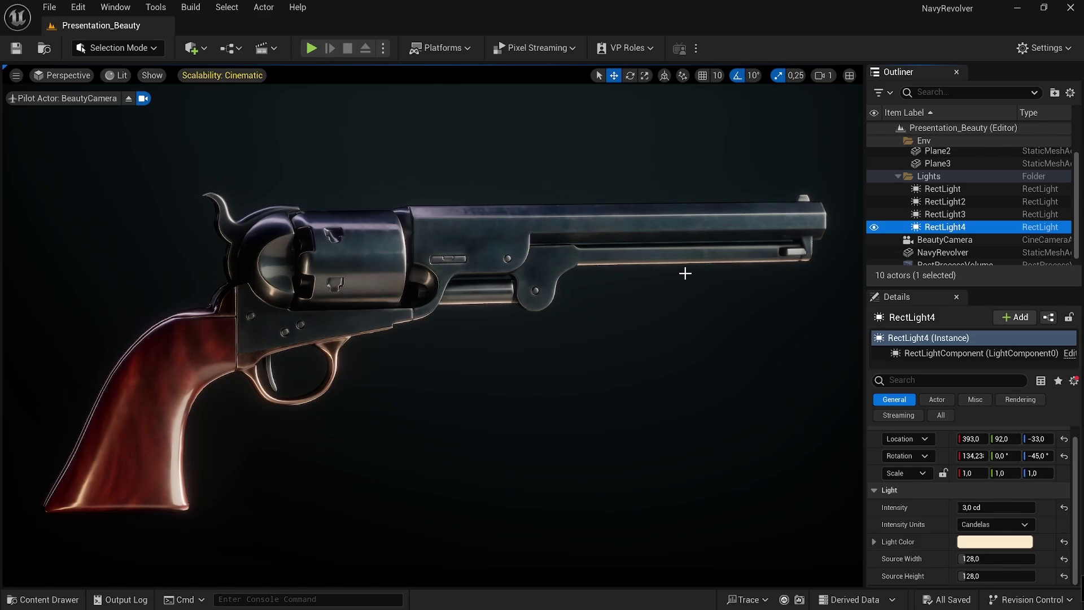
click(874, 225)
click(874, 215)
click(874, 203)
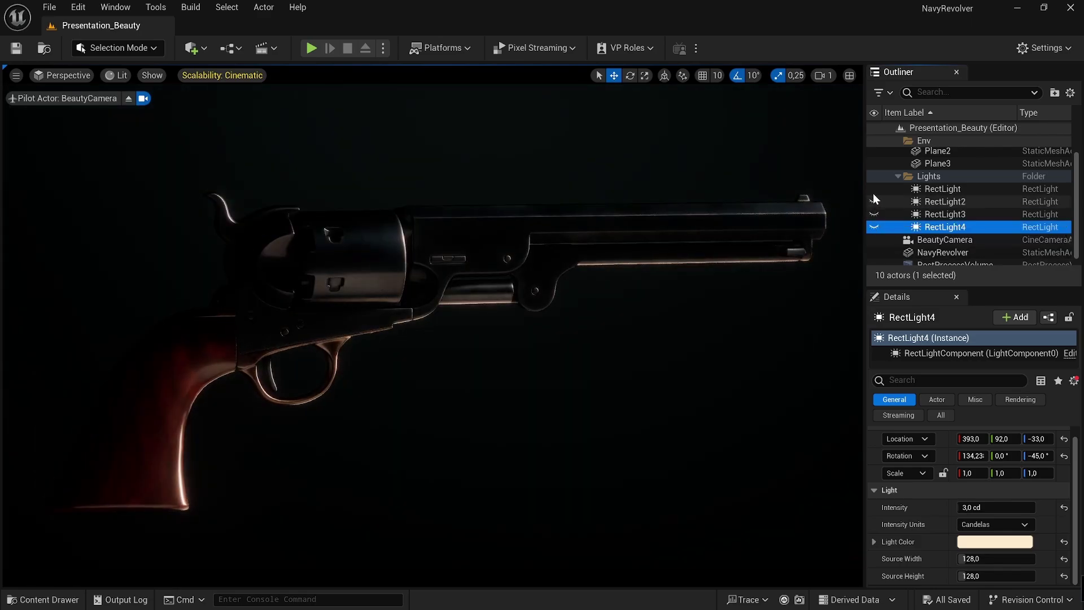
click(873, 192)
click(874, 191)
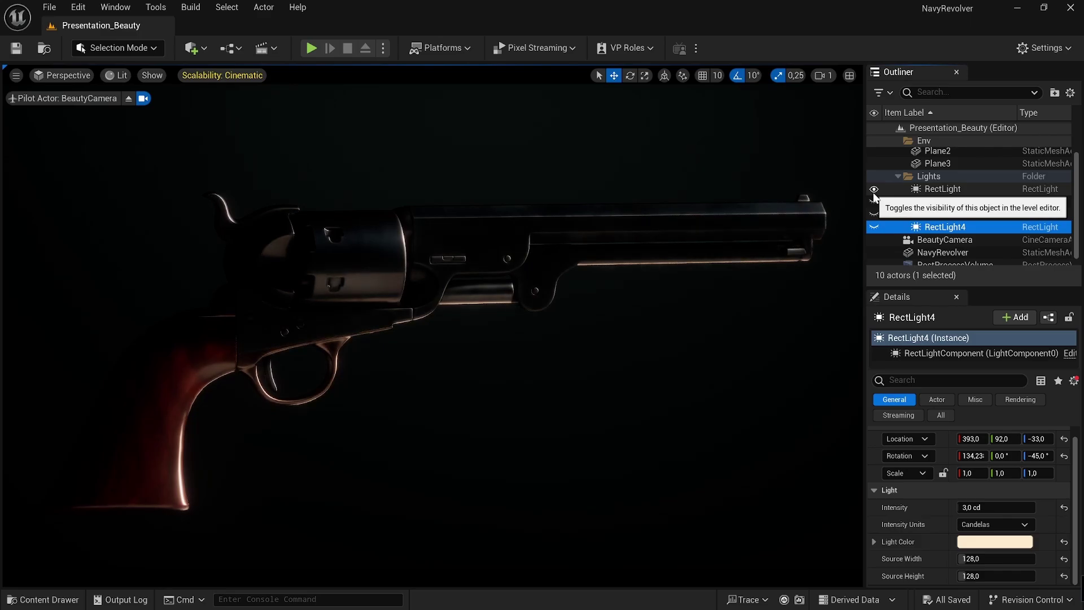
click(874, 189)
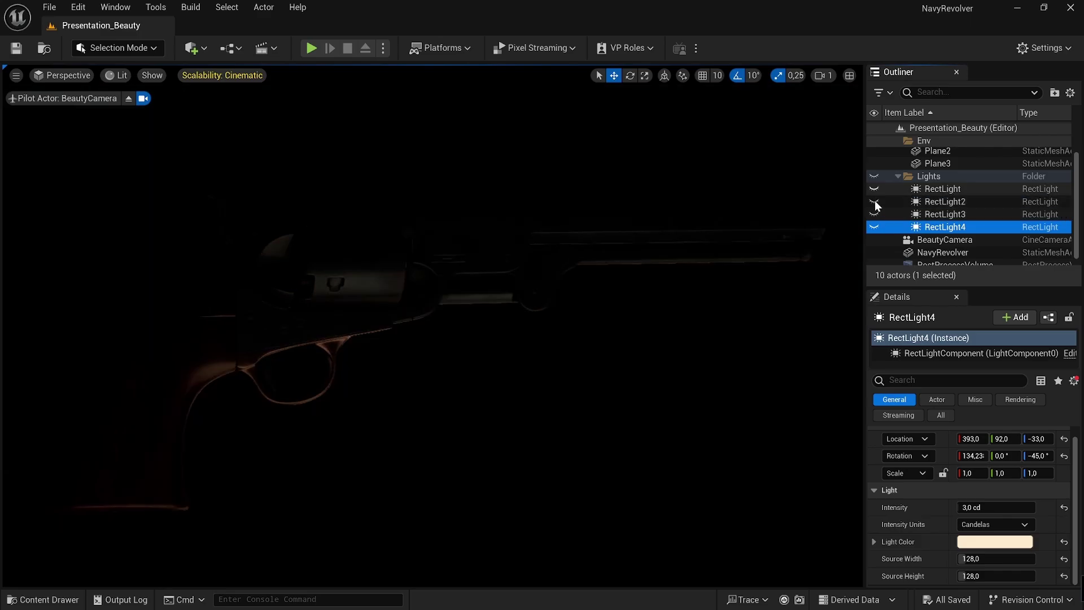
Show the rect lights again one by one, starting with RectLight2 and ending with RectLight4, to demonstrate the lighting build-up.
click(873, 202)
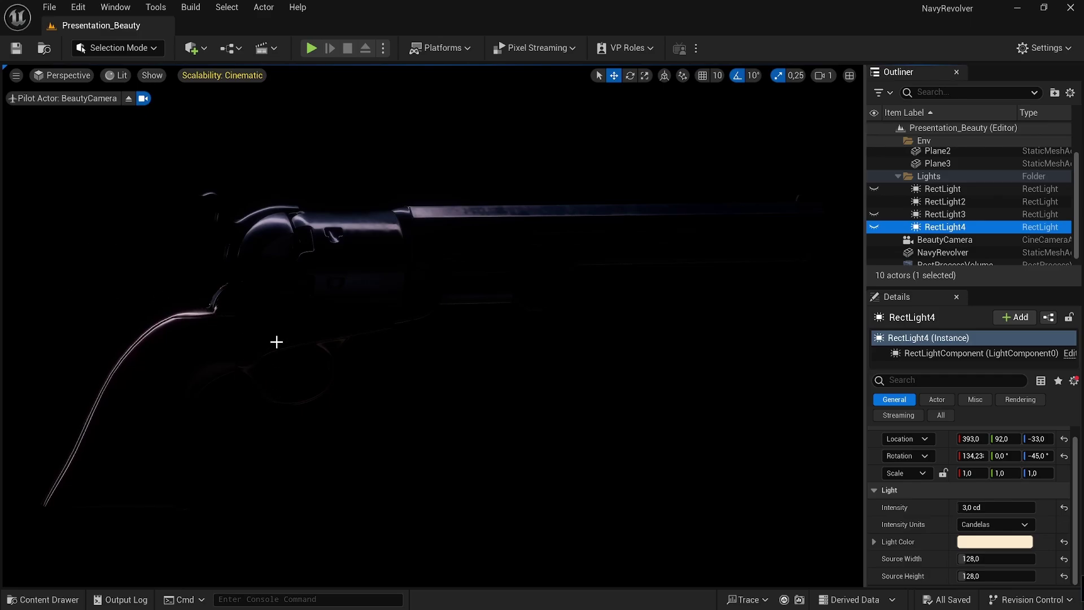
click(874, 207)
click(875, 215)
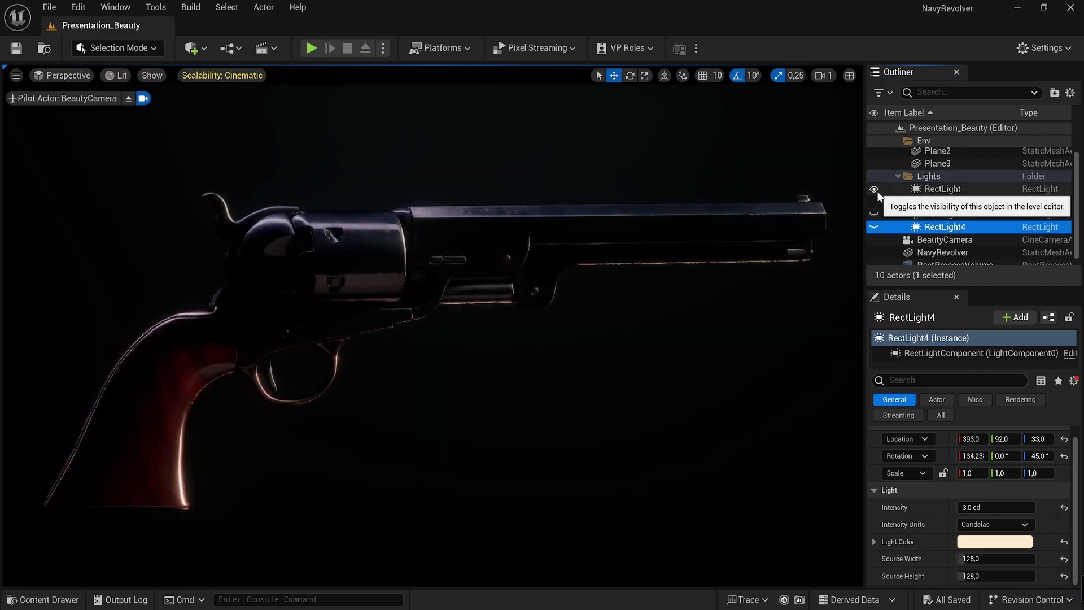
click(875, 227)
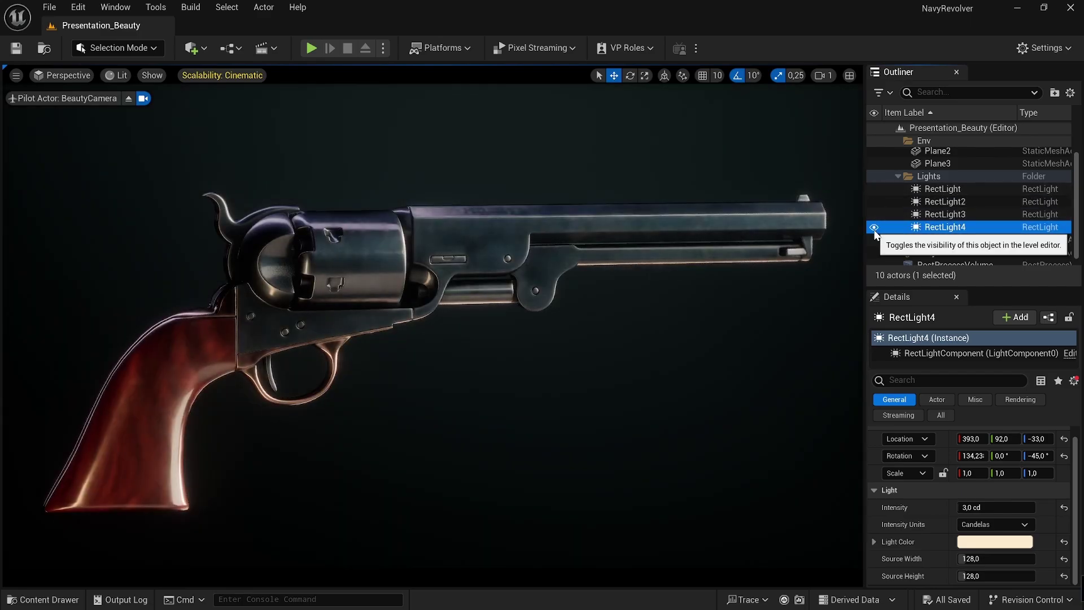